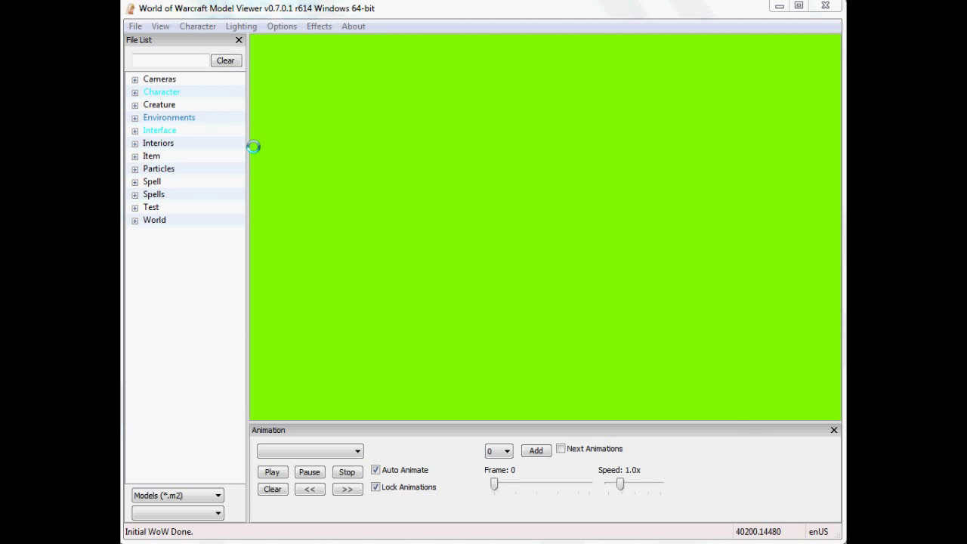
- Load bloodelfmale.m2 from Character > Bloodelf > male in the File List
click(134, 91)
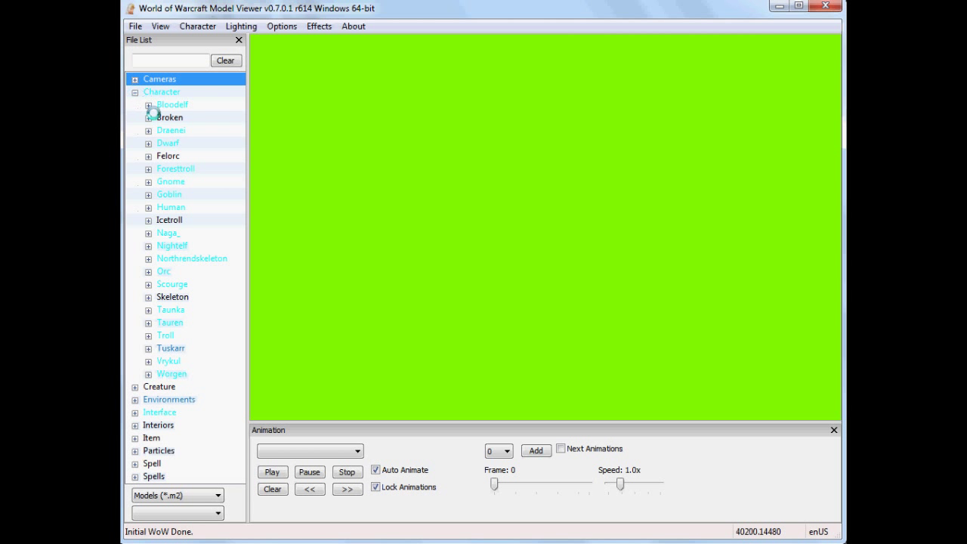
click(149, 105)
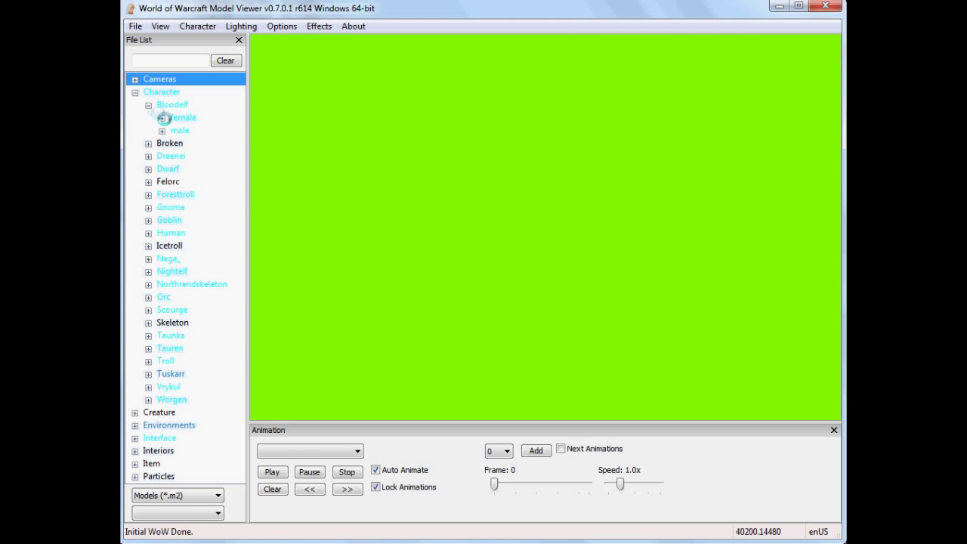
click(162, 130)
click(198, 143)
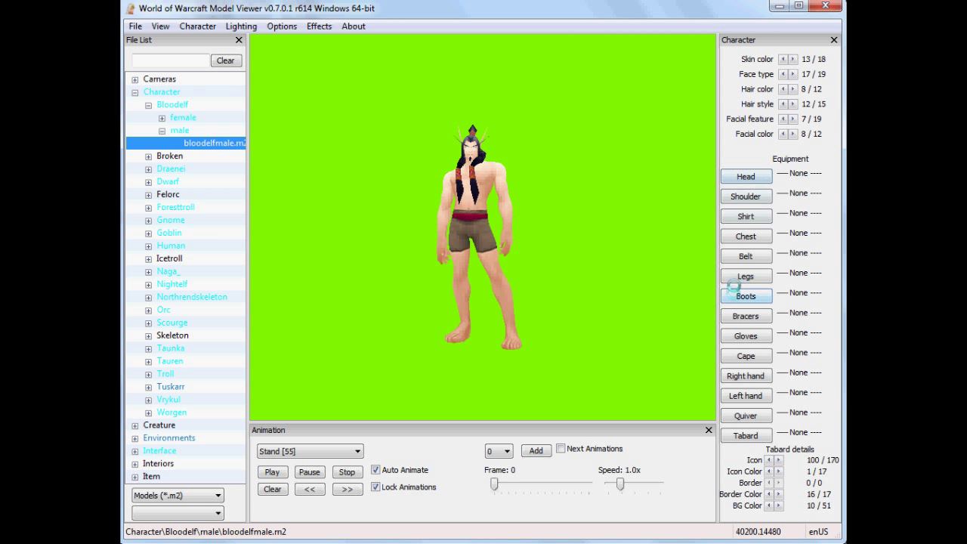
- Try Rough Bronze Shoulders, Royal Cap Spaulders and Runecaster's Mantle on the blood elf
click(745, 197)
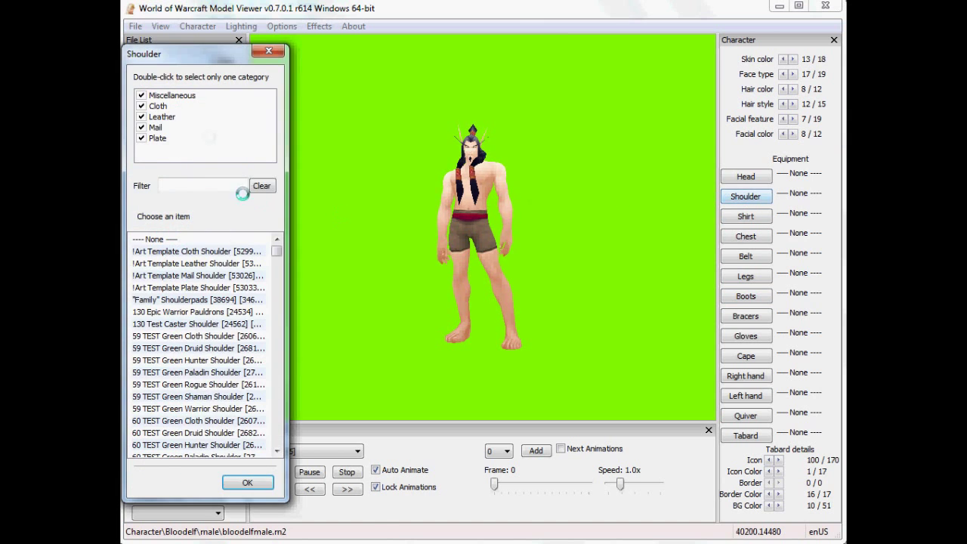
drag(166, 57, 255, 66)
drag(362, 260, 362, 387)
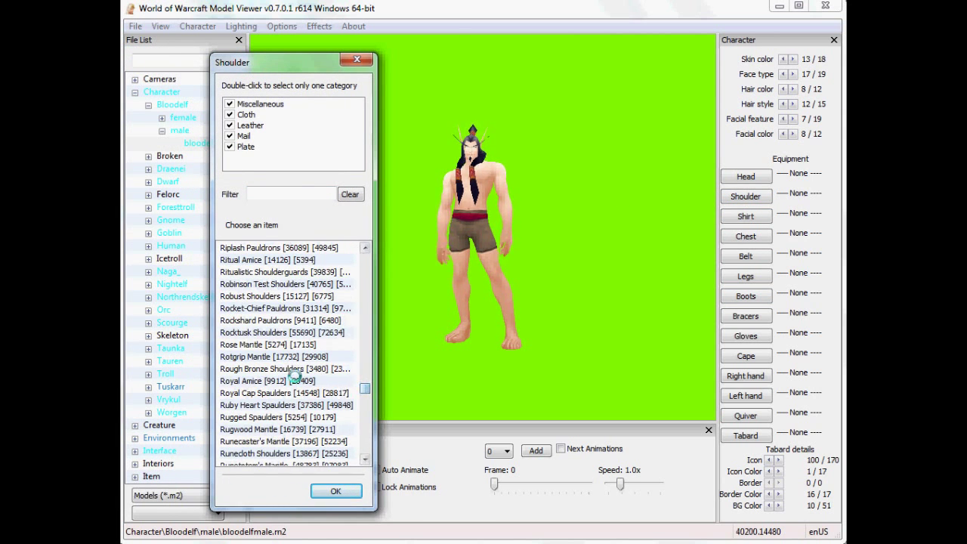
click(293, 369)
click(275, 392)
click(262, 442)
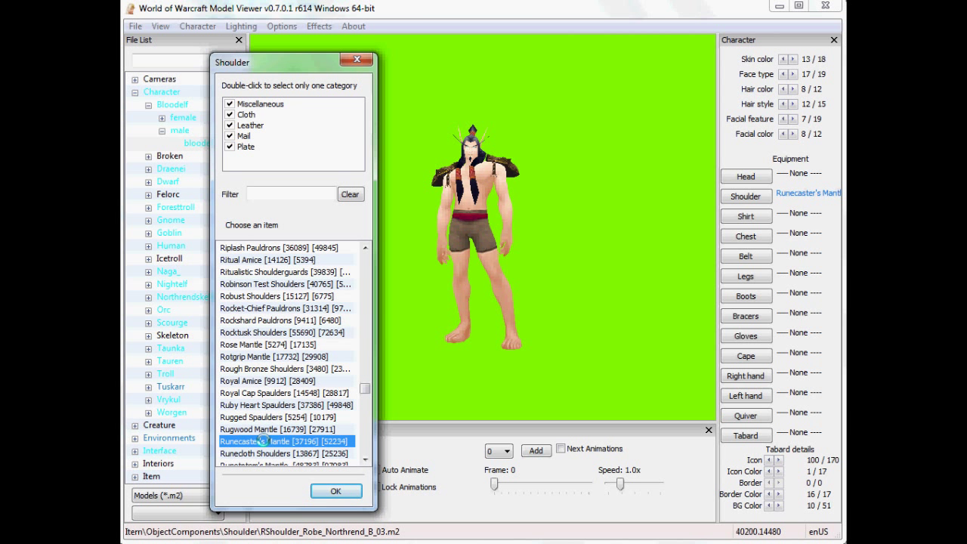
click(491, 227)
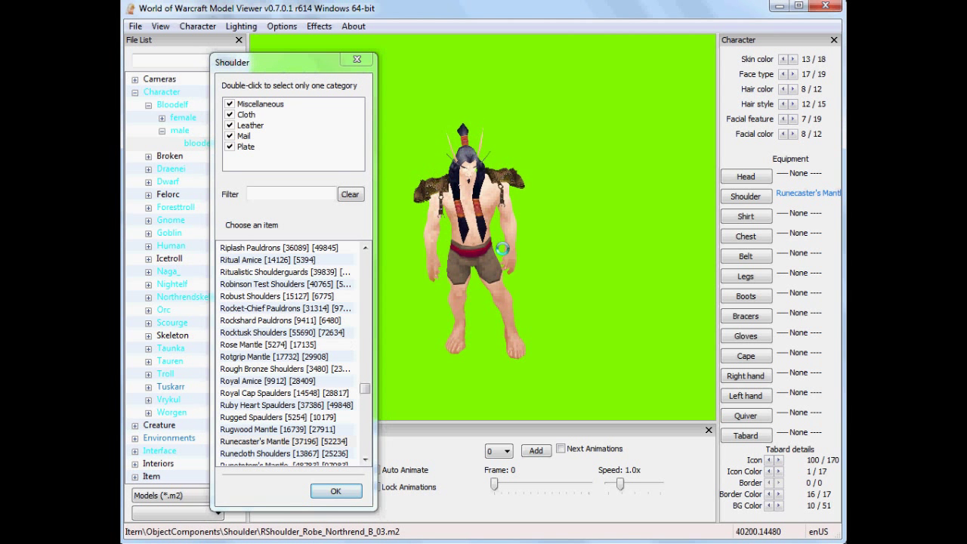
- Compare the Warbringer pieces, confirm Warbringer Shoulderguards, and turn the model three-quarter
click(353, 379)
key(Up)
key(Up)
key(Up)
key(Up)
key(Up)
key(Up)
key(Up)
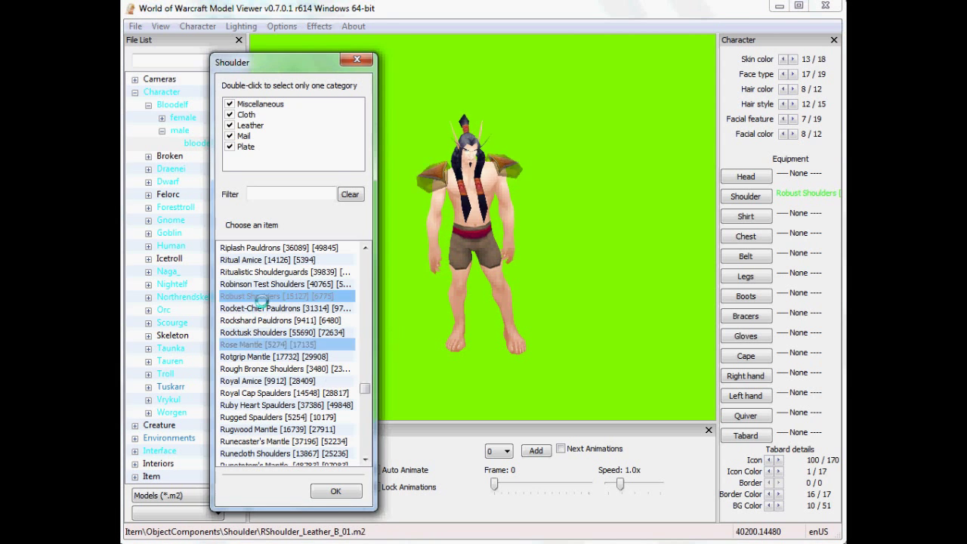
drag(366, 389, 366, 438)
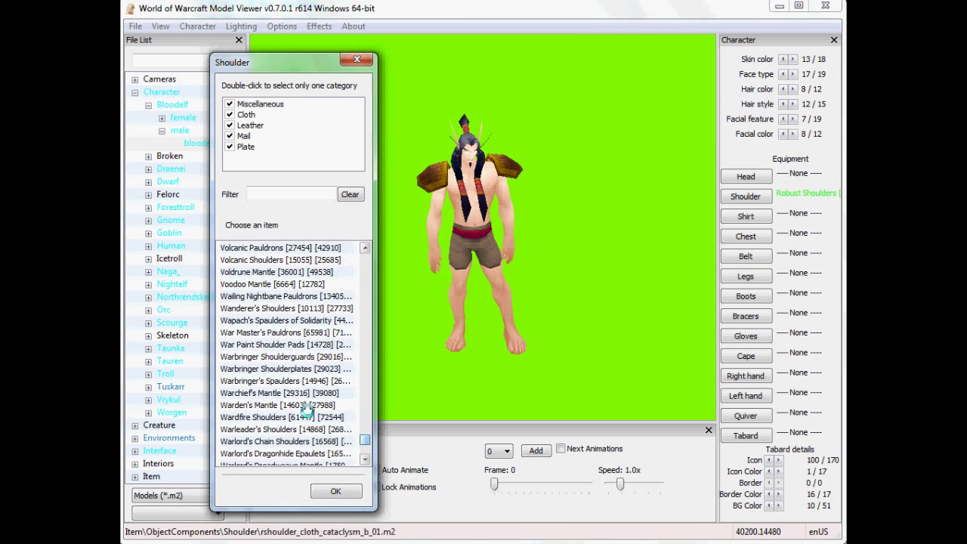
click(318, 408)
click(278, 357)
click(274, 381)
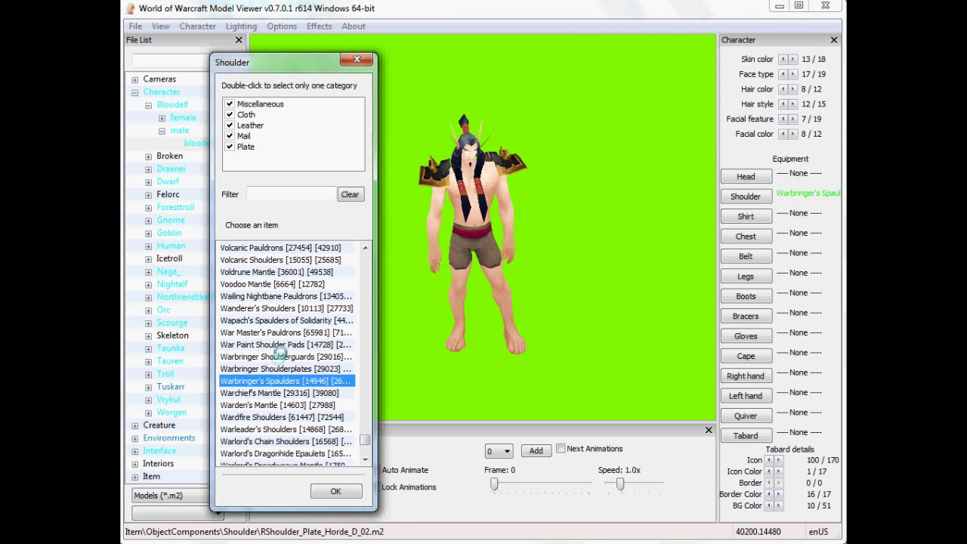
click(280, 354)
click(340, 491)
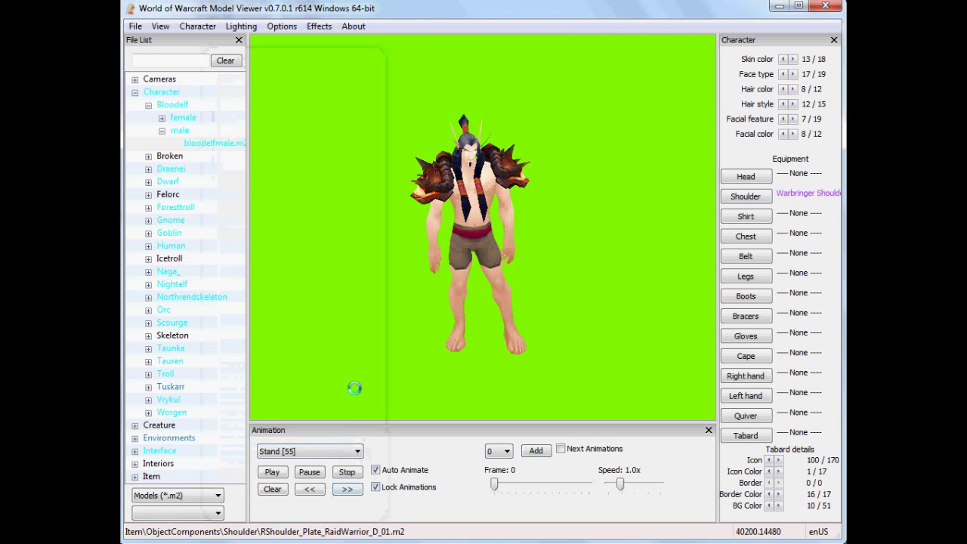
drag(354, 387, 435, 188)
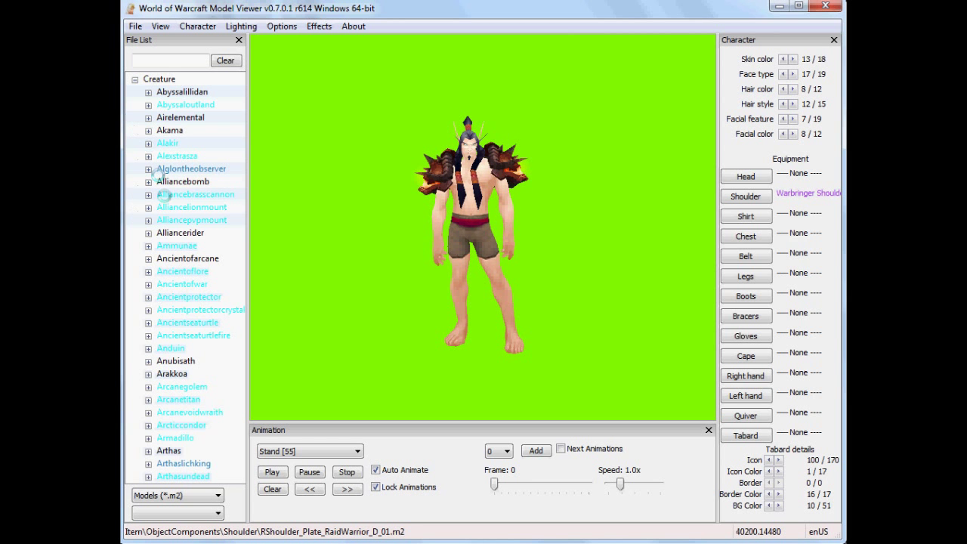
- Scroll the creature list down to Deathwing and expand its folder
scroll(166, 212, down, 5)
scroll(172, 214, down, 11)
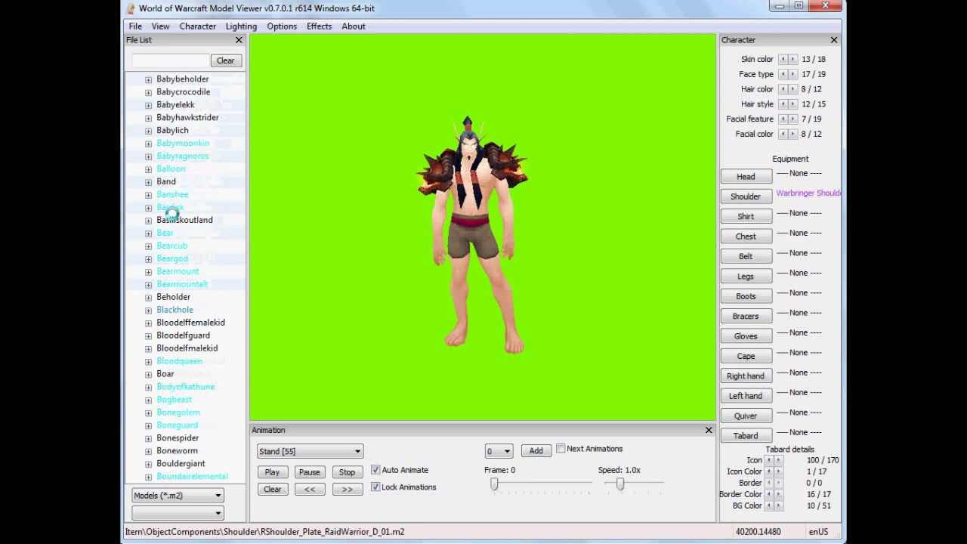
scroll(172, 214, down, 20)
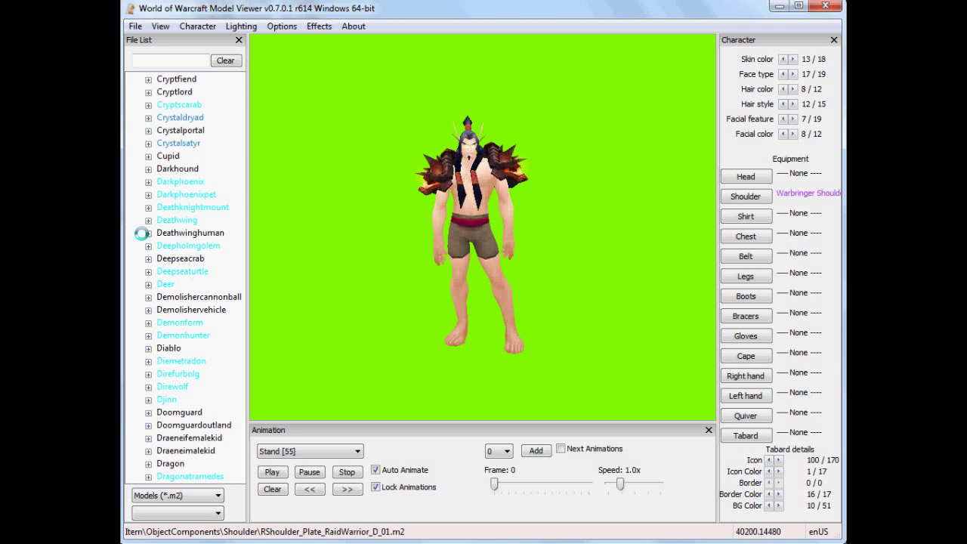
click(148, 221)
- Load deathwing.m2 and rotate the dragon to view its side and front
click(191, 233)
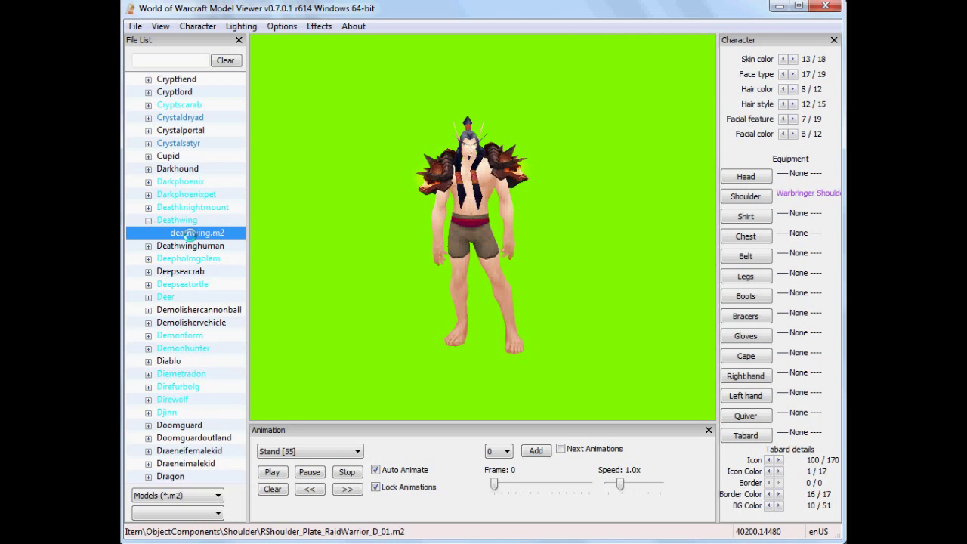
drag(555, 314, 522, 323)
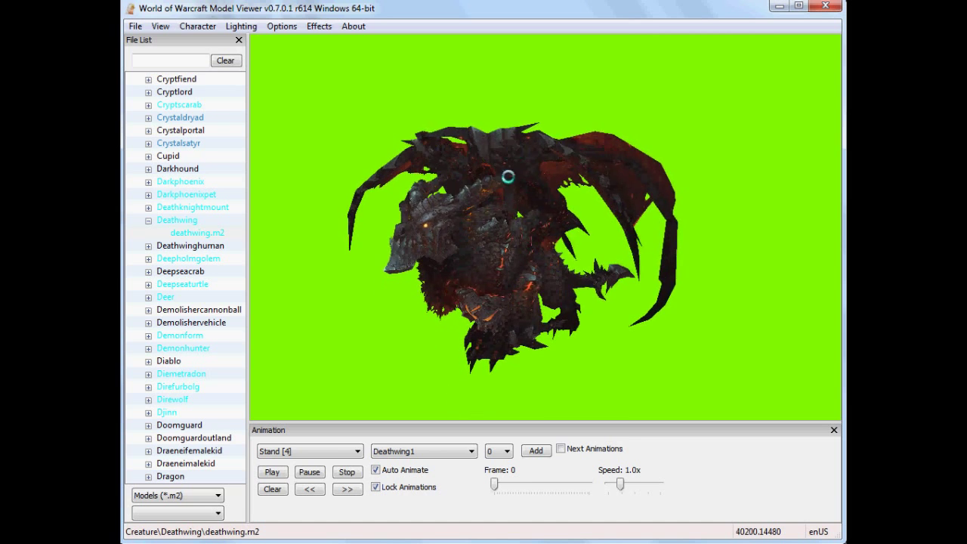
drag(416, 250, 457, 272)
- Play FlyDeath [26] on Deathwing, then switch to FlyToGround [43]
click(319, 453)
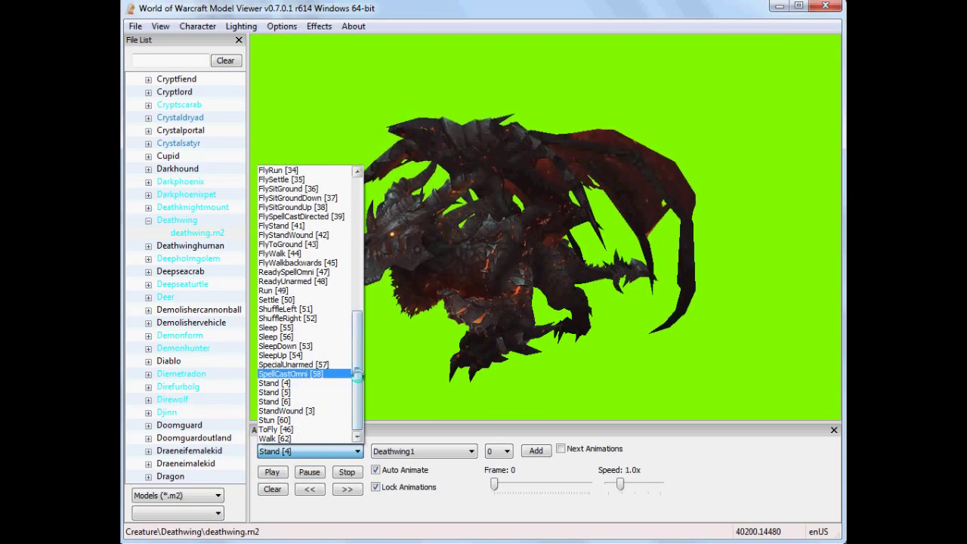
drag(357, 376, 361, 310)
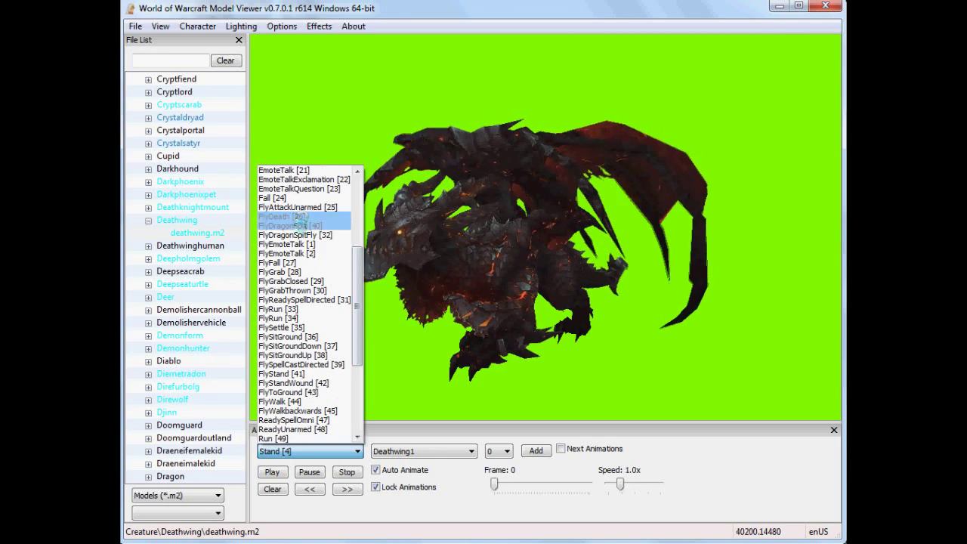
click(311, 216)
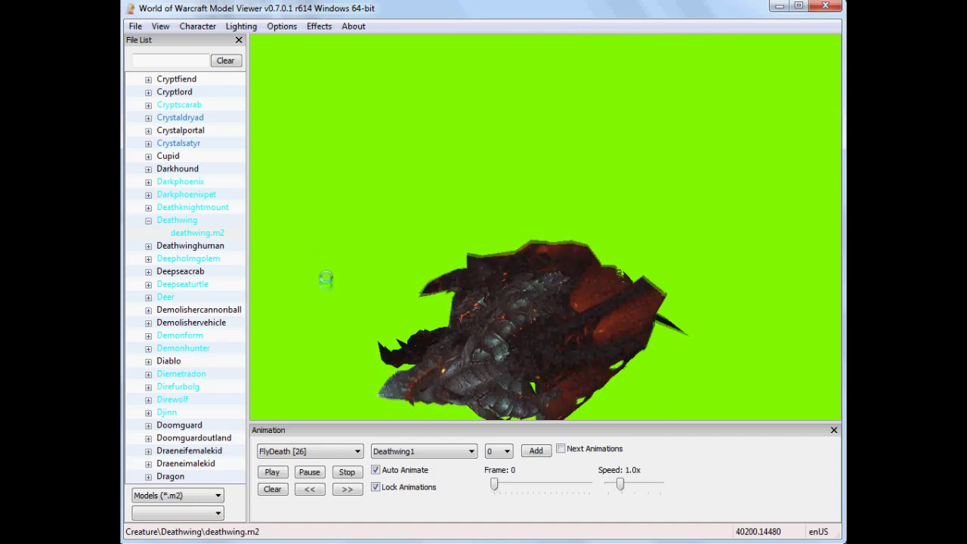
click(310, 451)
click(308, 349)
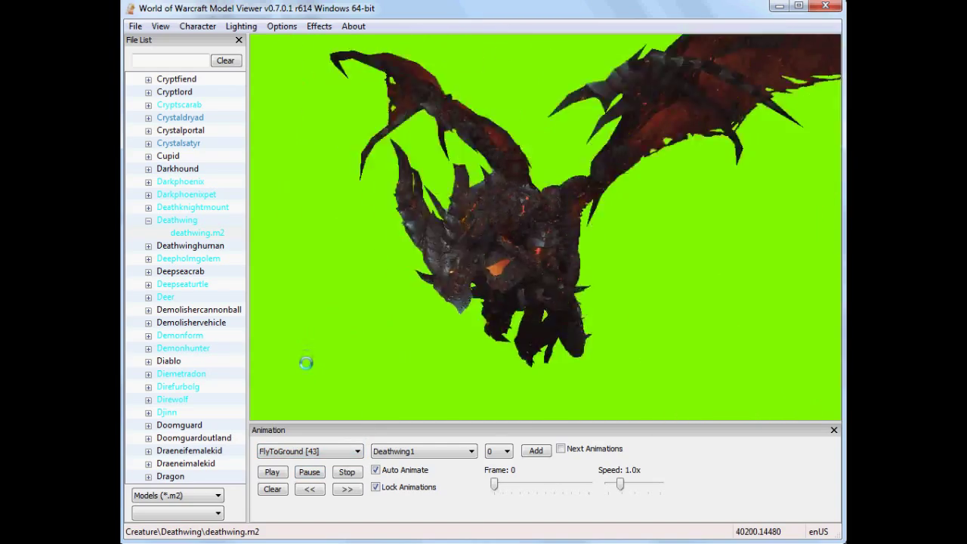
click(346, 456)
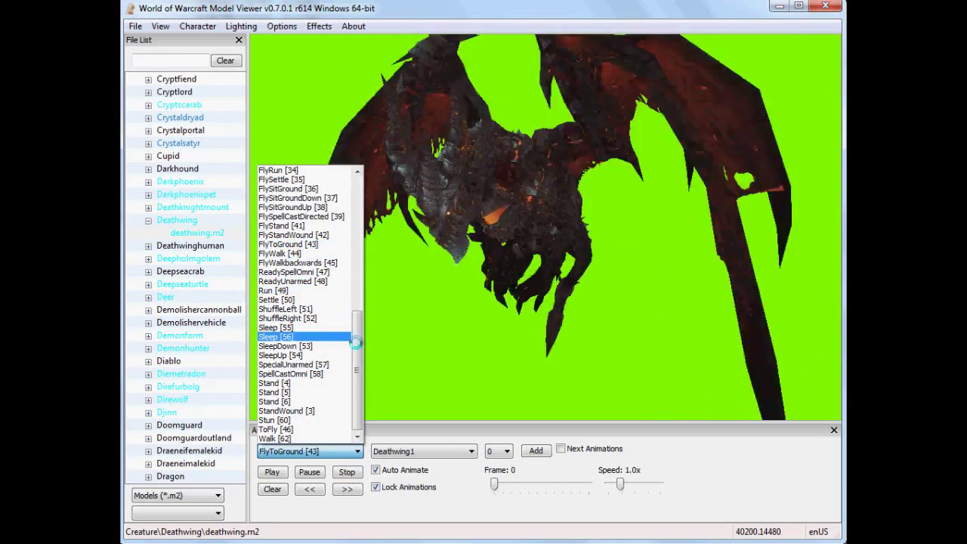
- Try EmoteRoar [20] and EmoteTalkExclamation [22], settle on FlyStand [41], then collapse Deathwing
scroll(325, 295, up, 6)
scroll(363, 254, up, 1)
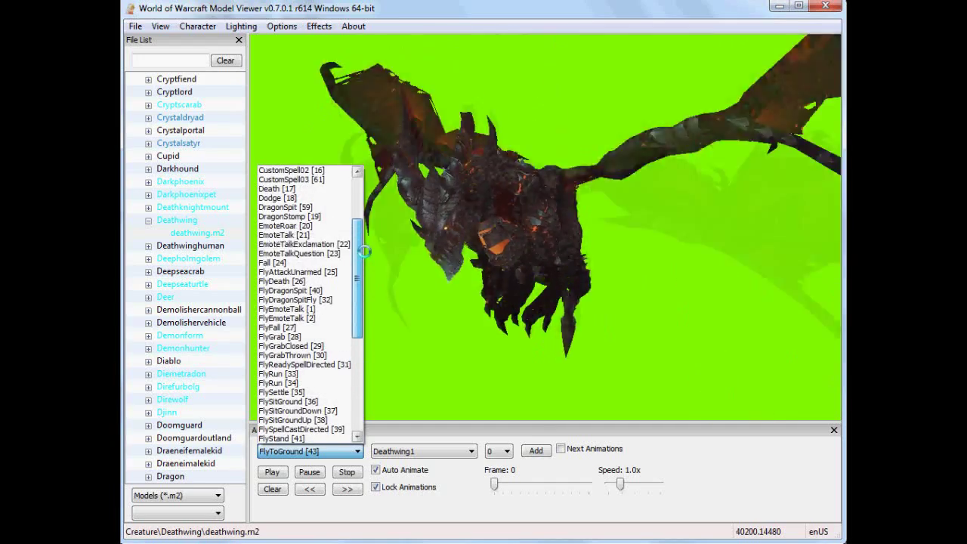
click(307, 224)
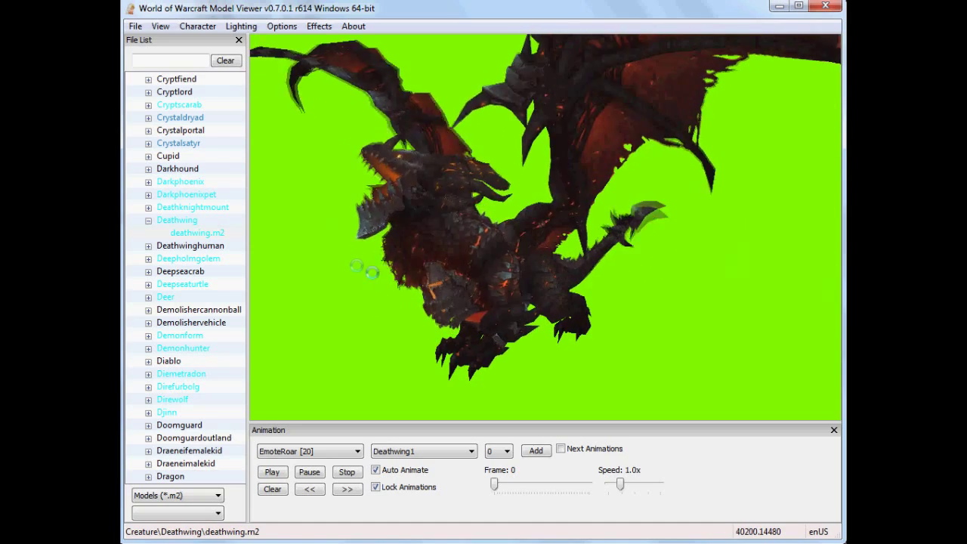
key(Down)
key(Down)
key(Down)
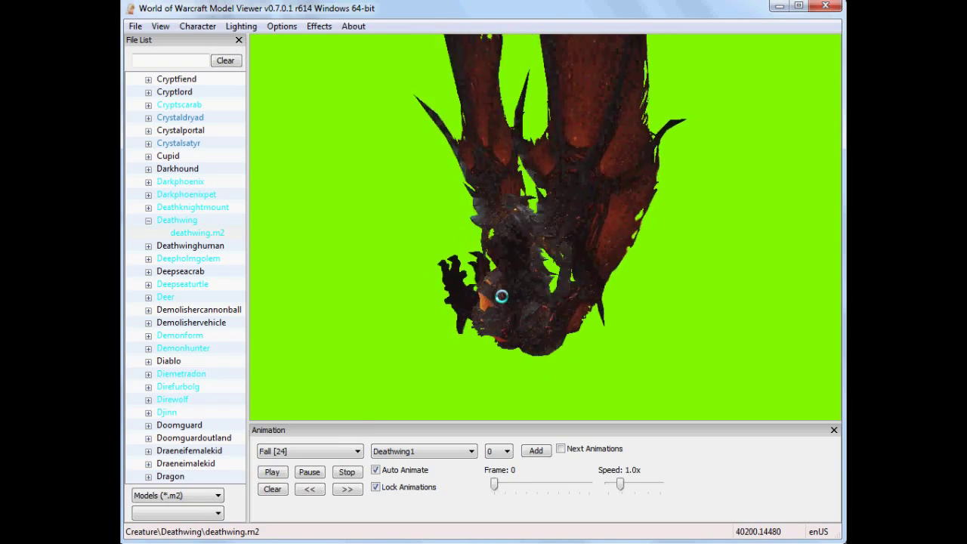
click(310, 451)
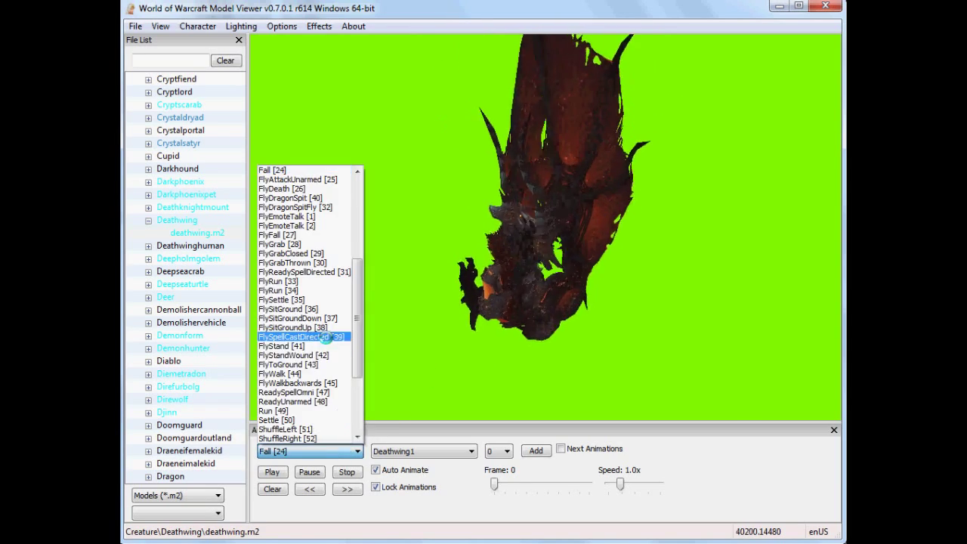
click(320, 344)
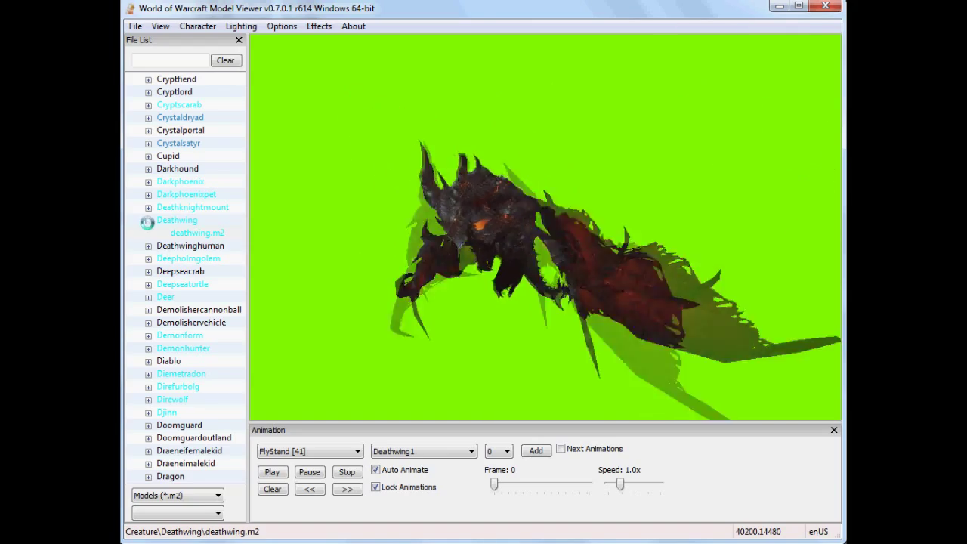
click(148, 220)
- Load druidtreeform.m2 from the Druidtreeform folder and rotate it to see its back
scroll(181, 287, down, 17)
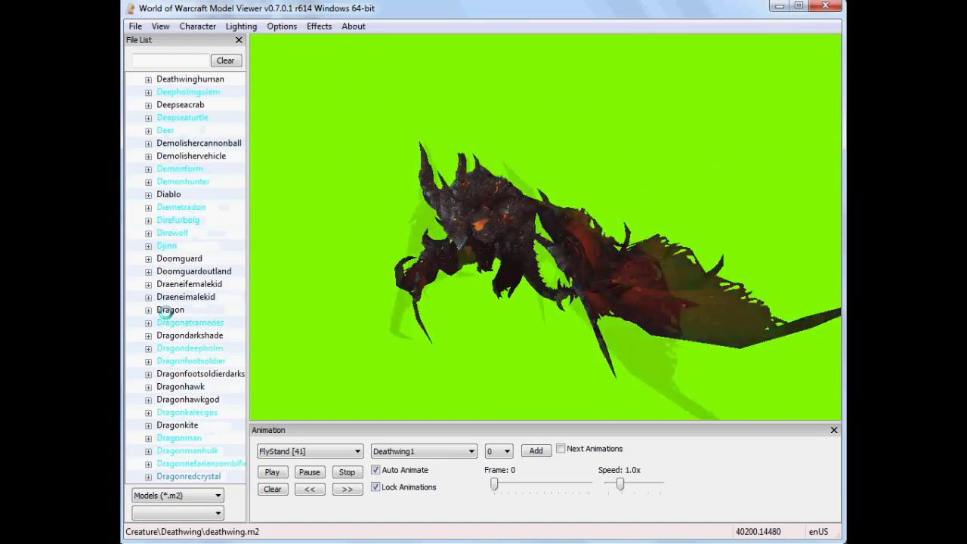
scroll(167, 312, down, 10)
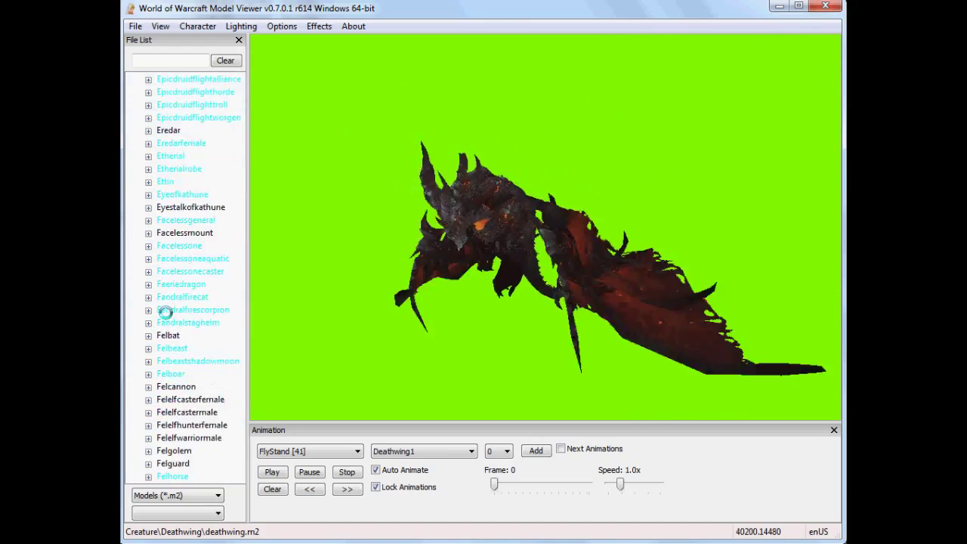
scroll(167, 312, up, 10)
scroll(166, 312, up, 3)
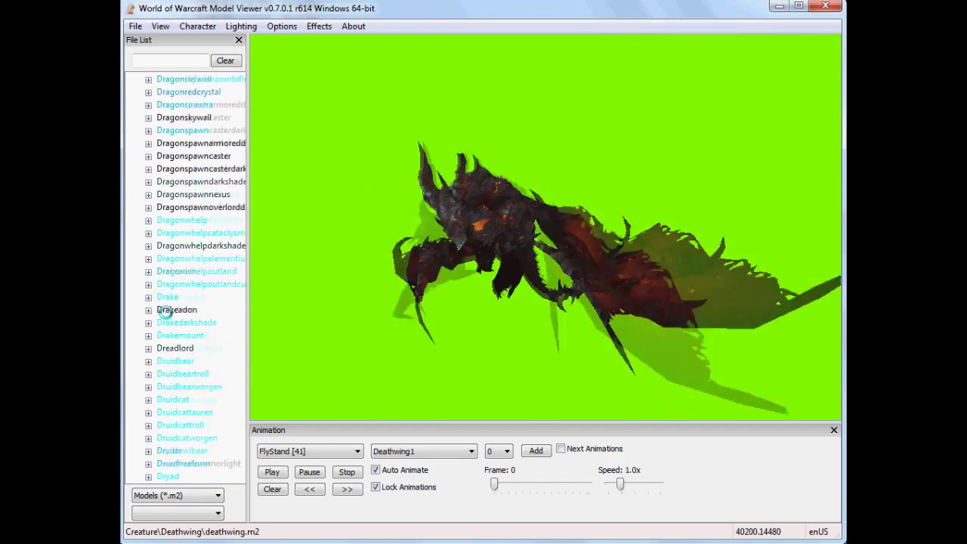
scroll(164, 310, down, 1)
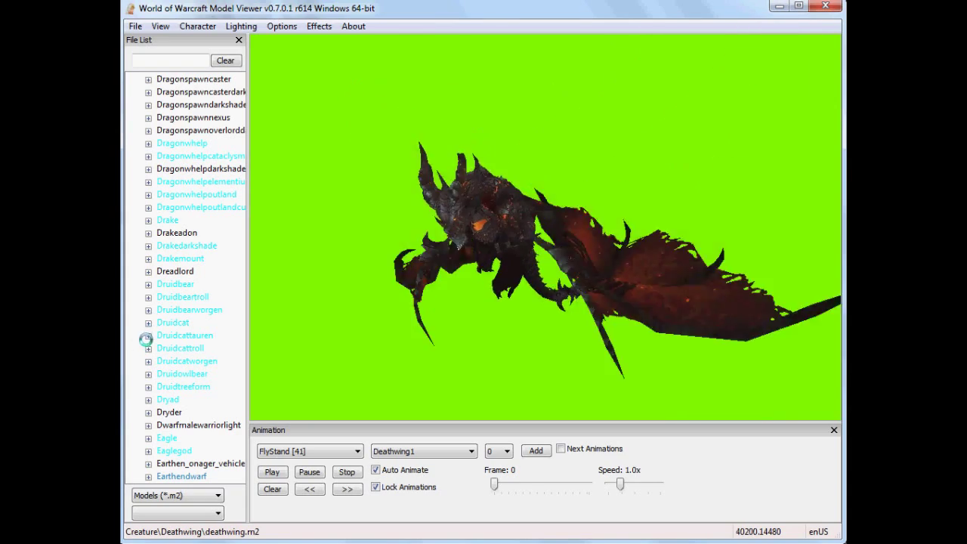
click(148, 387)
click(198, 399)
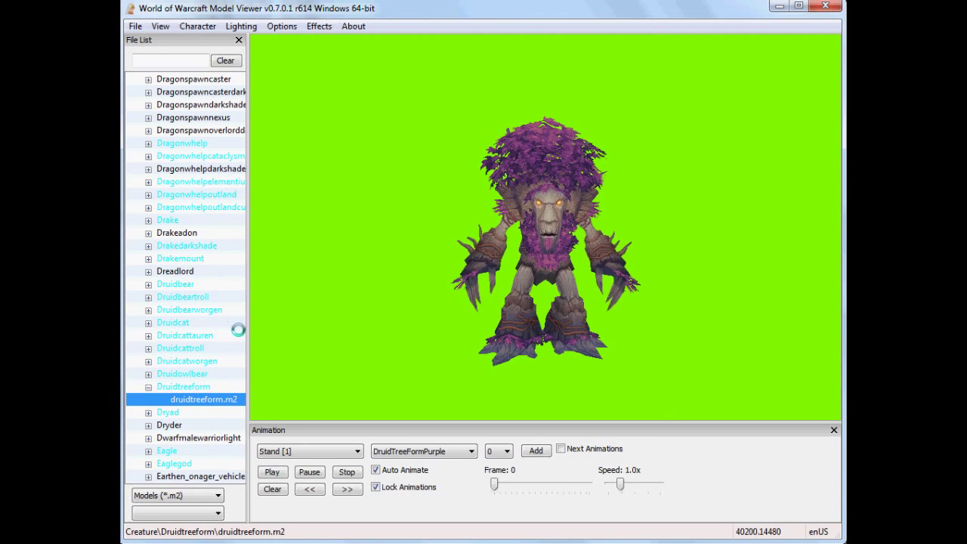
drag(563, 299, 527, 302)
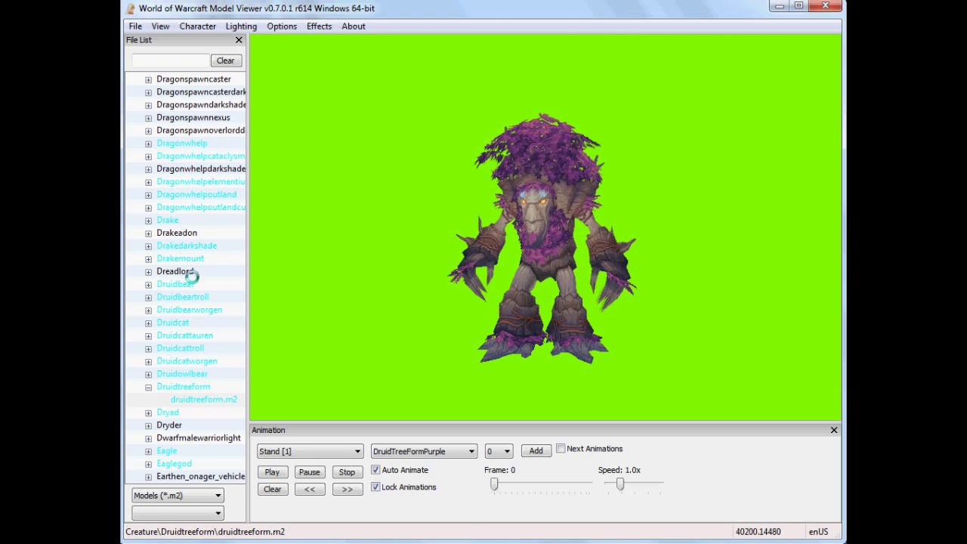
scroll(205, 276, up, 12)
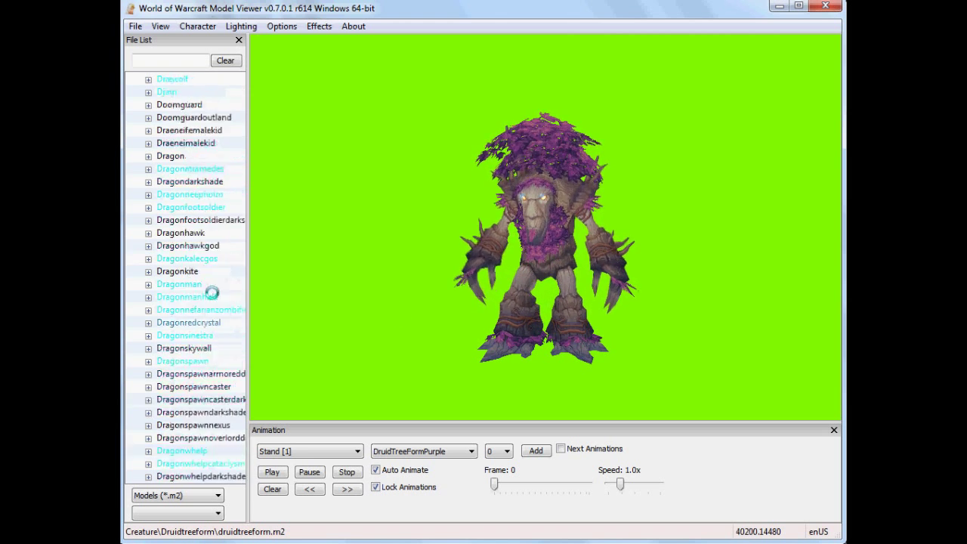
scroll(213, 293, up, 5)
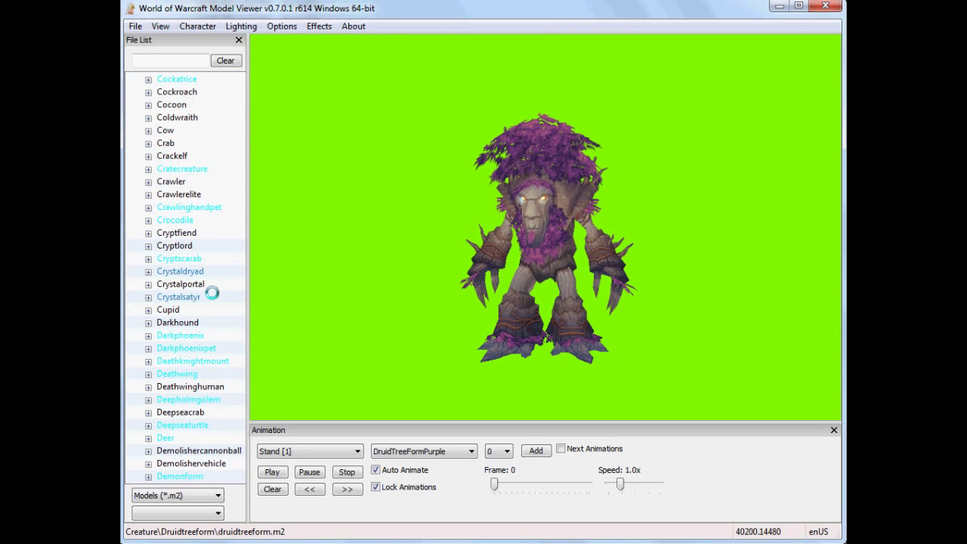
scroll(212, 292, up, 4)
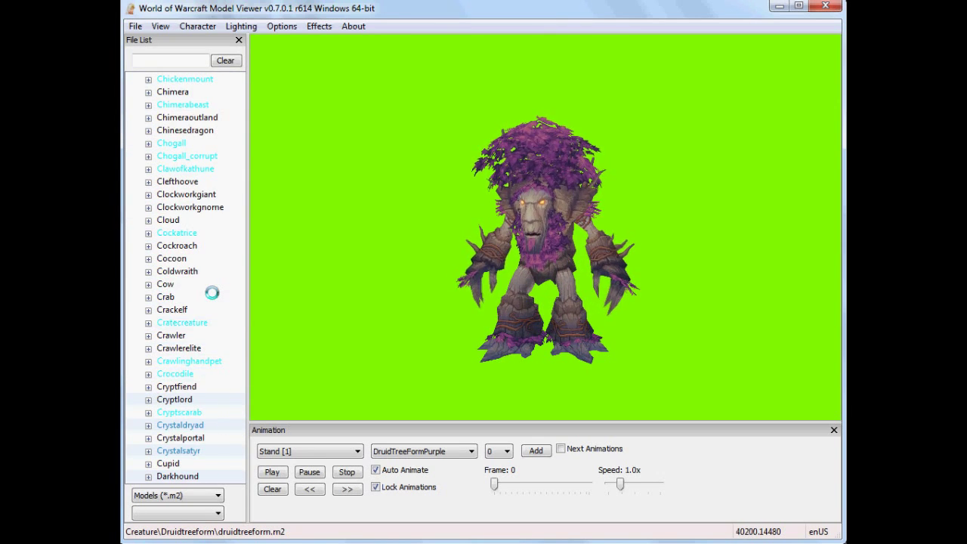
scroll(212, 291, down, 4)
- Load deathwinghuman.m2 and make it play EmoteDance [127]
click(148, 387)
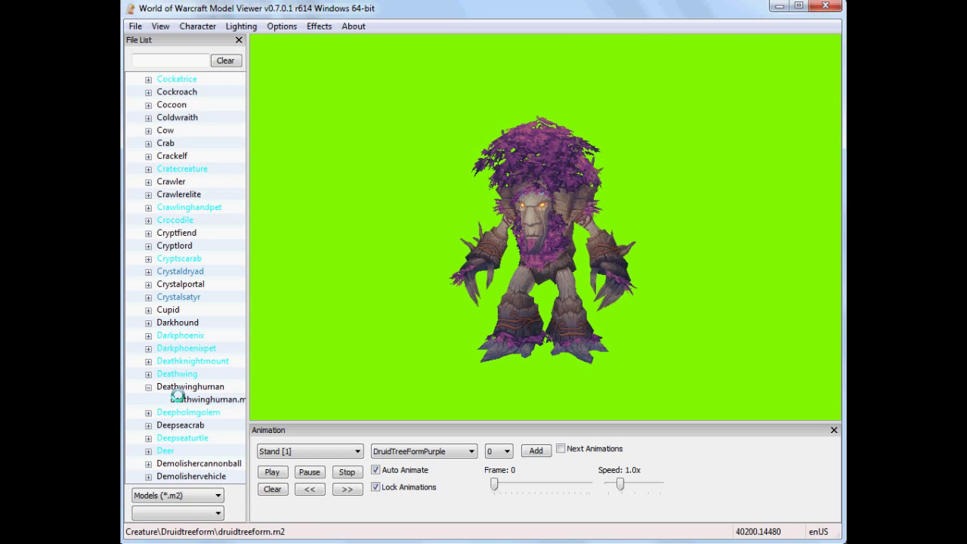
click(214, 399)
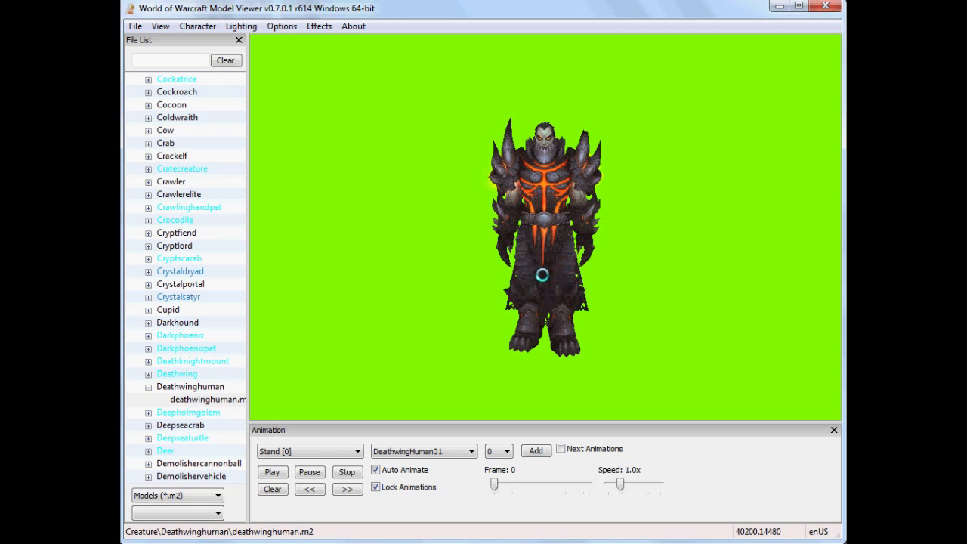
click(333, 452)
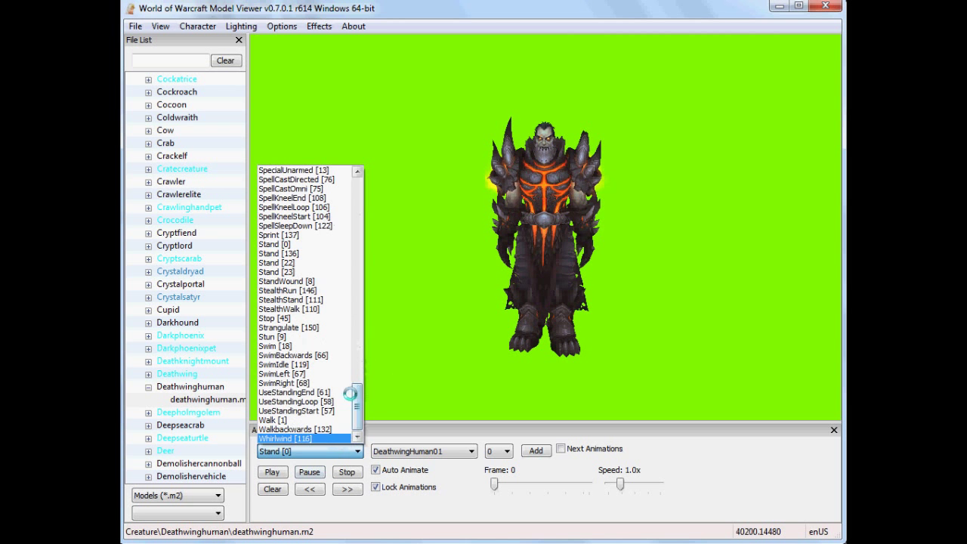
drag(350, 394, 373, 224)
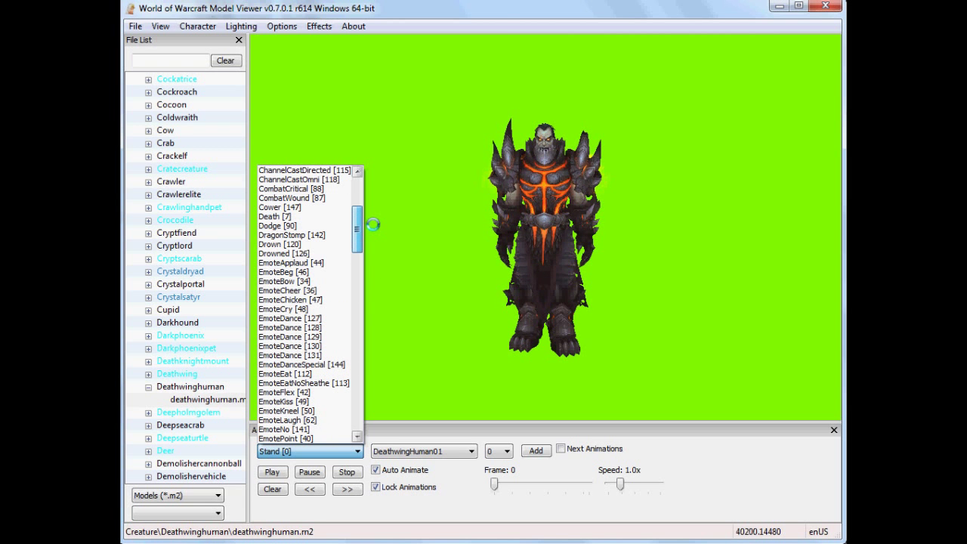
drag(374, 225, 373, 229)
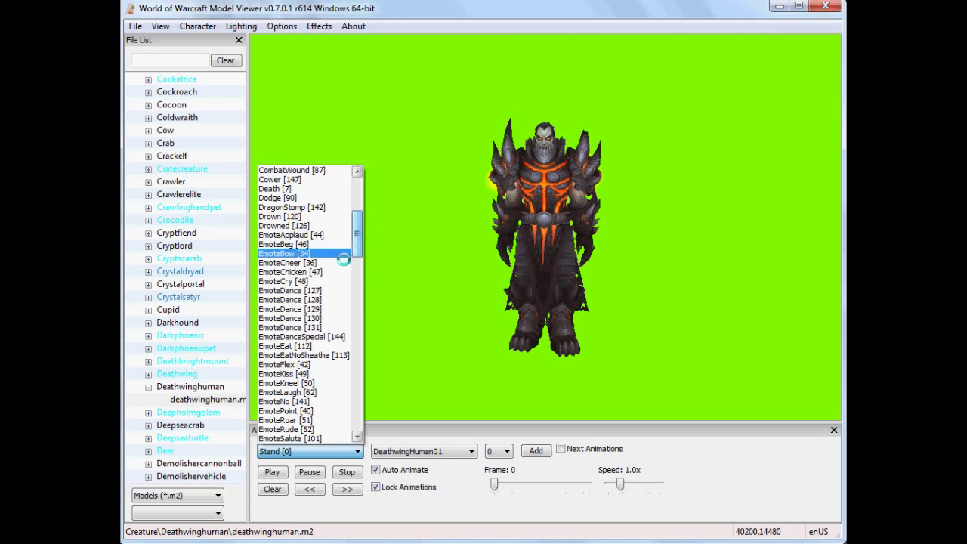
click(307, 291)
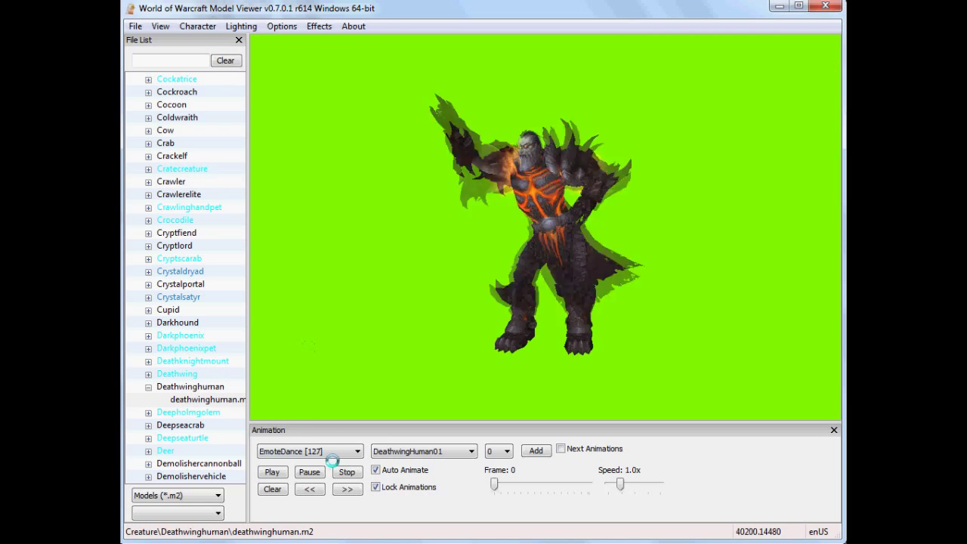
- Apply the deathwinghuman01 skin and switch the dance to EmoteDance [128]
click(389, 452)
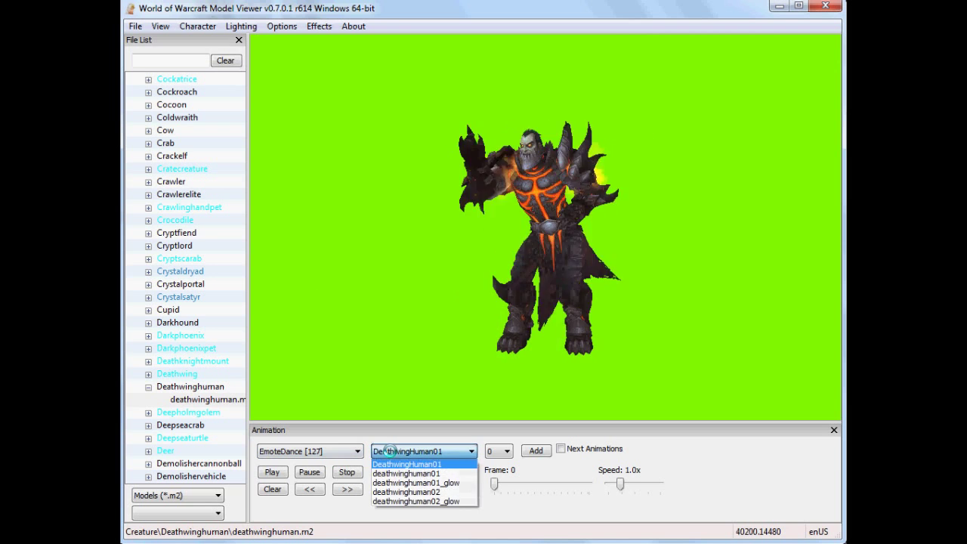
click(404, 470)
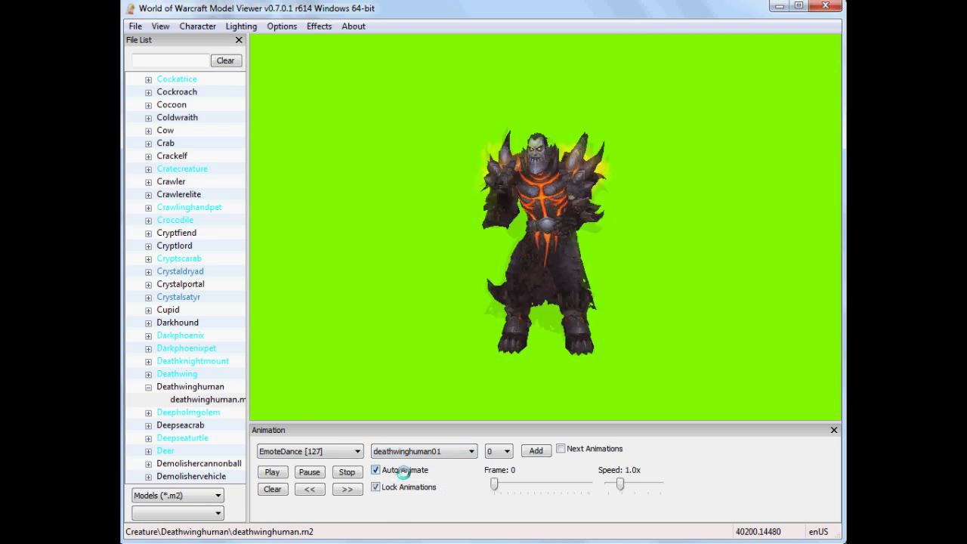
click(349, 451)
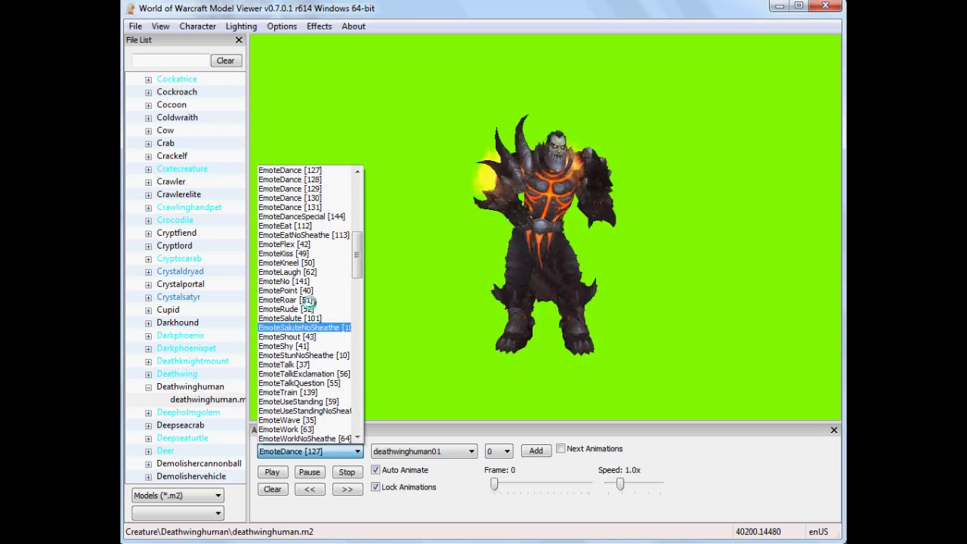
click(296, 179)
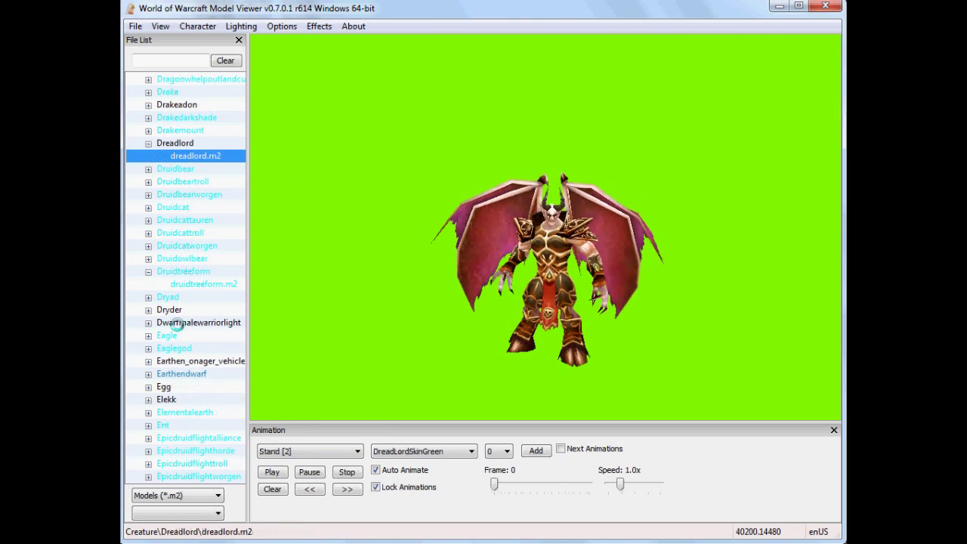
- Load the Epic druid flight form bird model from the Epicdruidflightalliance folder
click(194, 387)
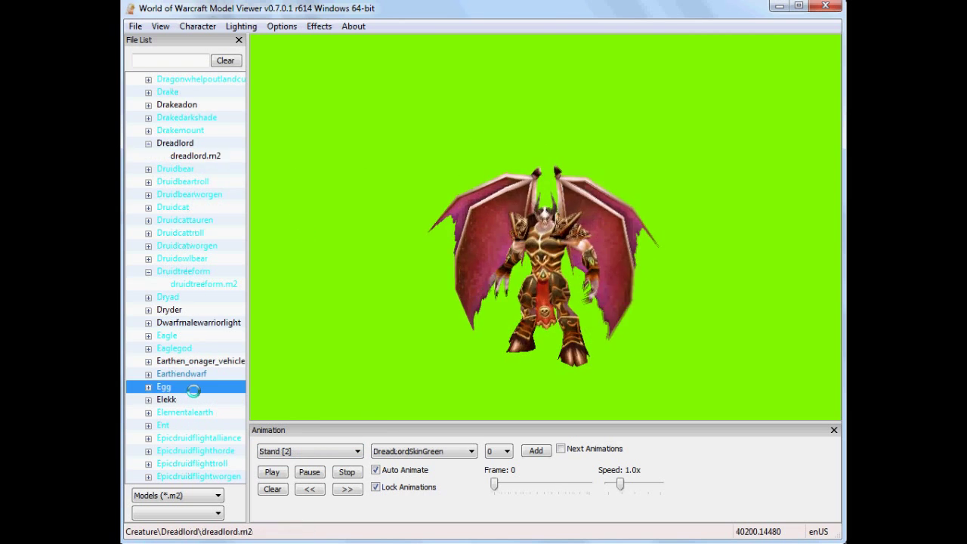
scroll(194, 390, down, 1)
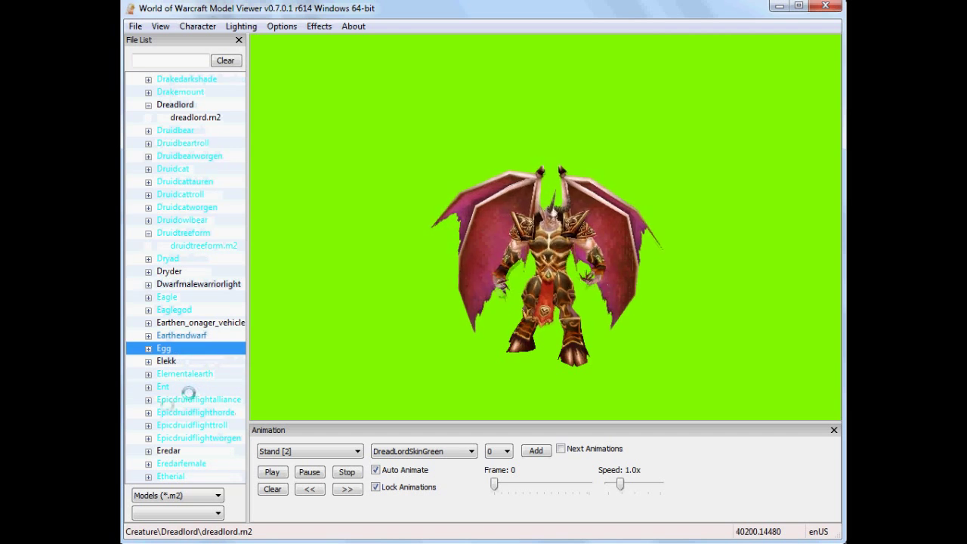
click(148, 399)
click(207, 412)
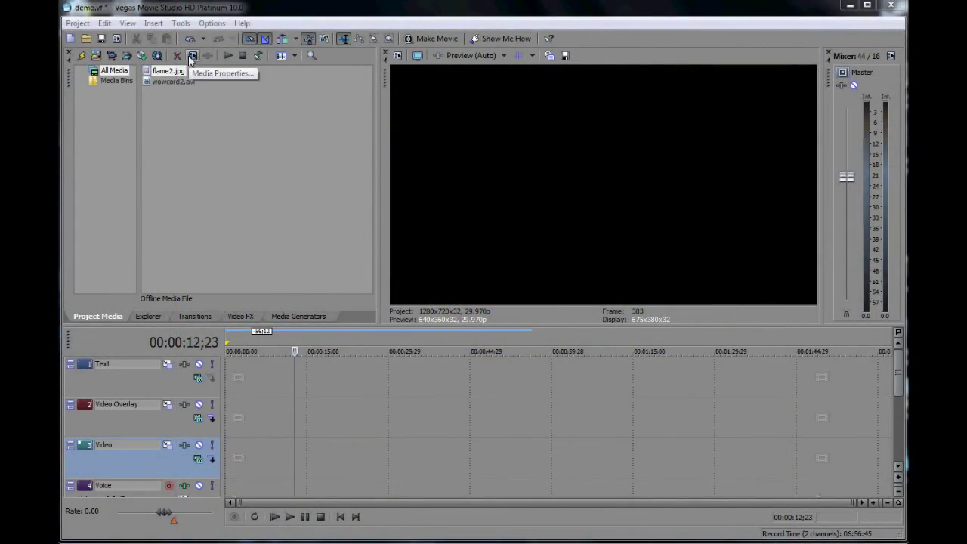
- Drag flame2.jpg to the Video track start and preview the flame backdrop at later times
click(171, 74)
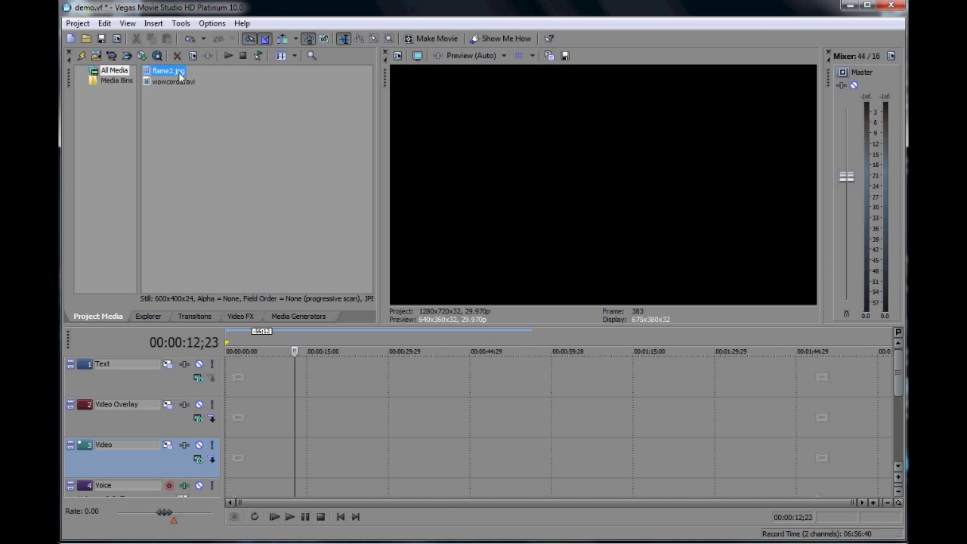
drag(179, 73, 290, 414)
drag(229, 463, 616, 452)
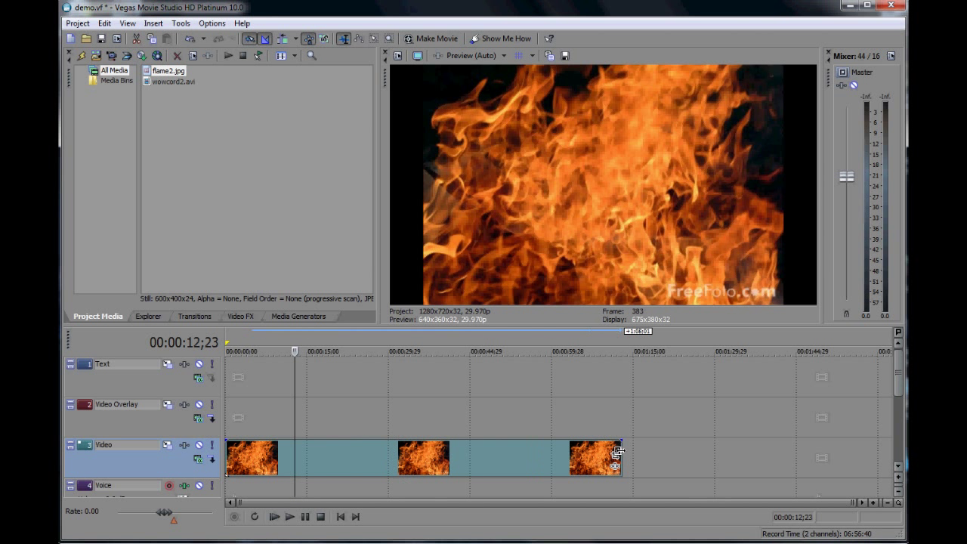
click(232, 420)
click(312, 421)
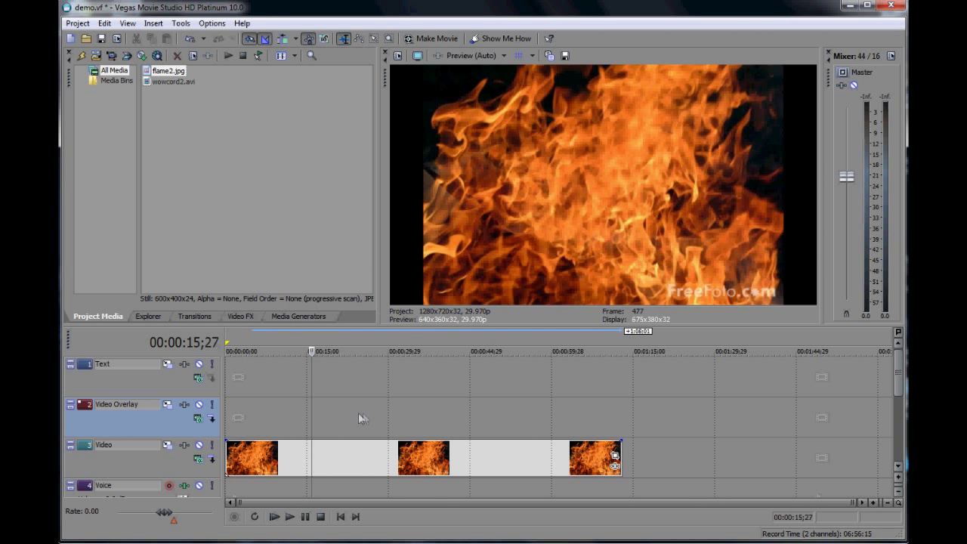
click(362, 420)
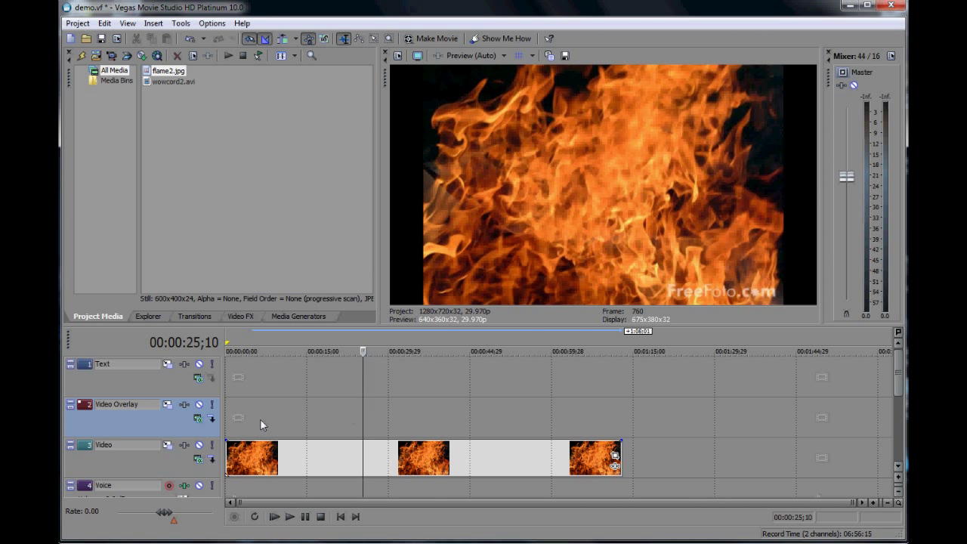
- Crop the flame2 event in Pan/Crop to about 585.5 × 327.7 so it fills the frame
click(616, 455)
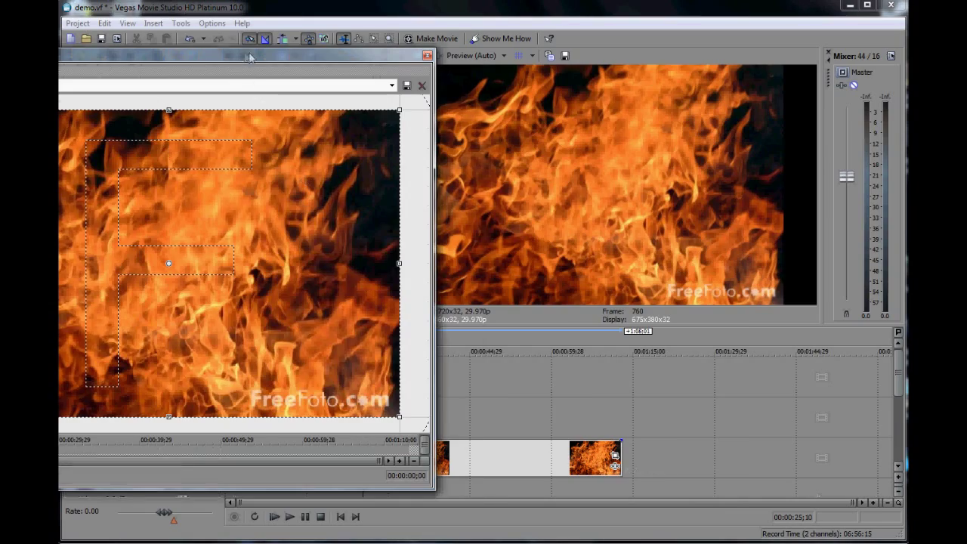
drag(250, 59, 610, 92)
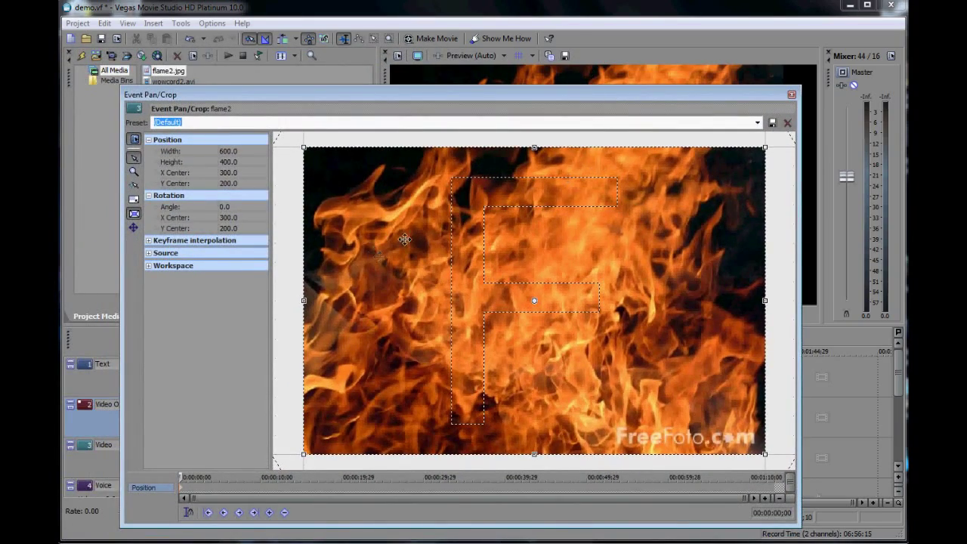
scroll(420, 263, down, 5)
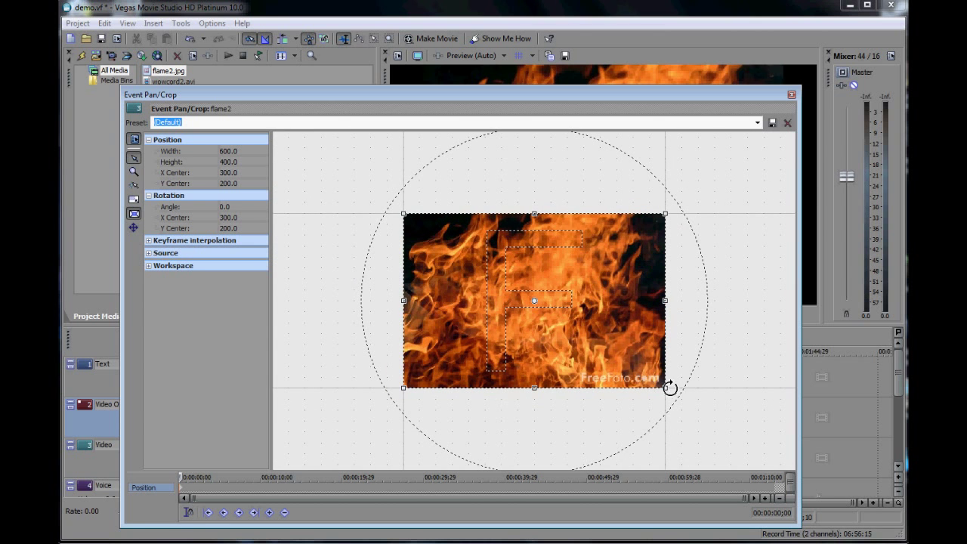
drag(670, 388, 642, 372)
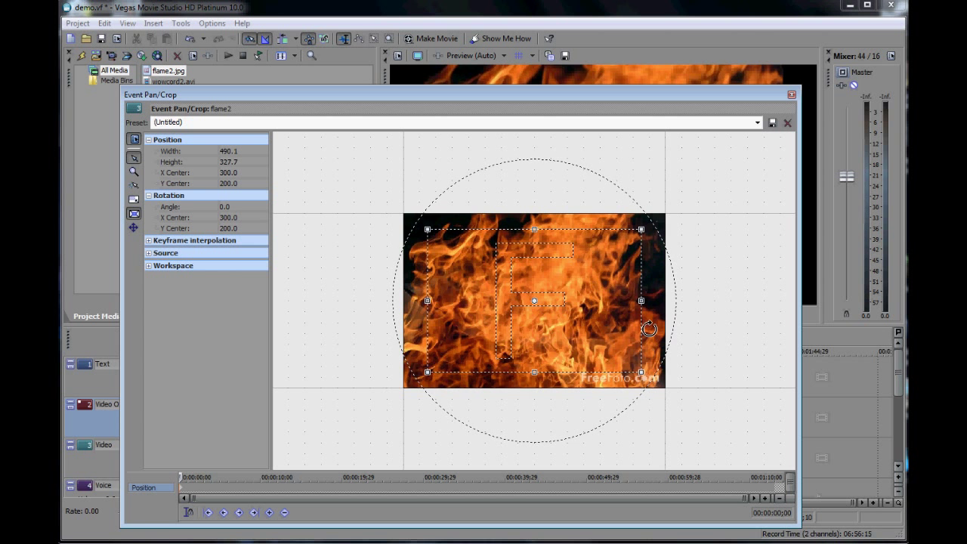
drag(641, 301, 662, 304)
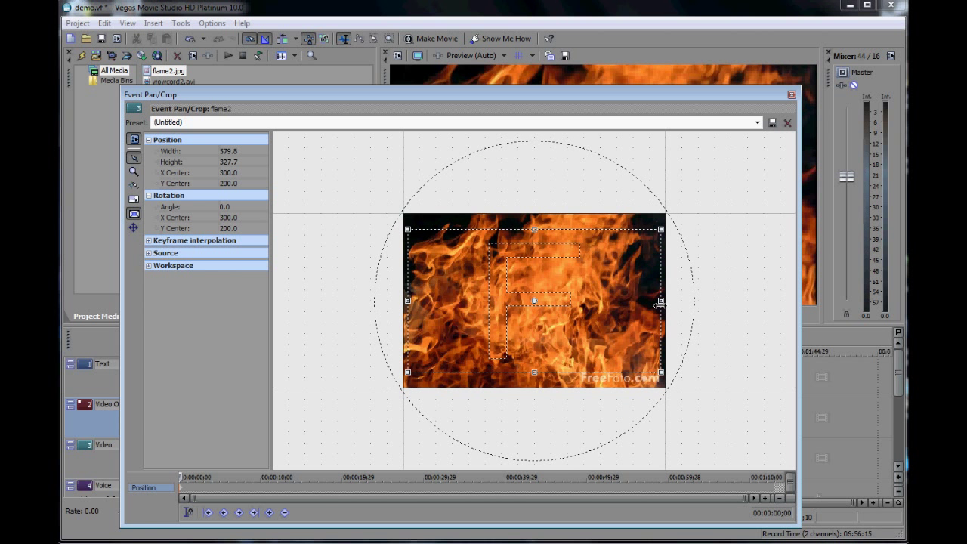
drag(661, 304, 662, 304)
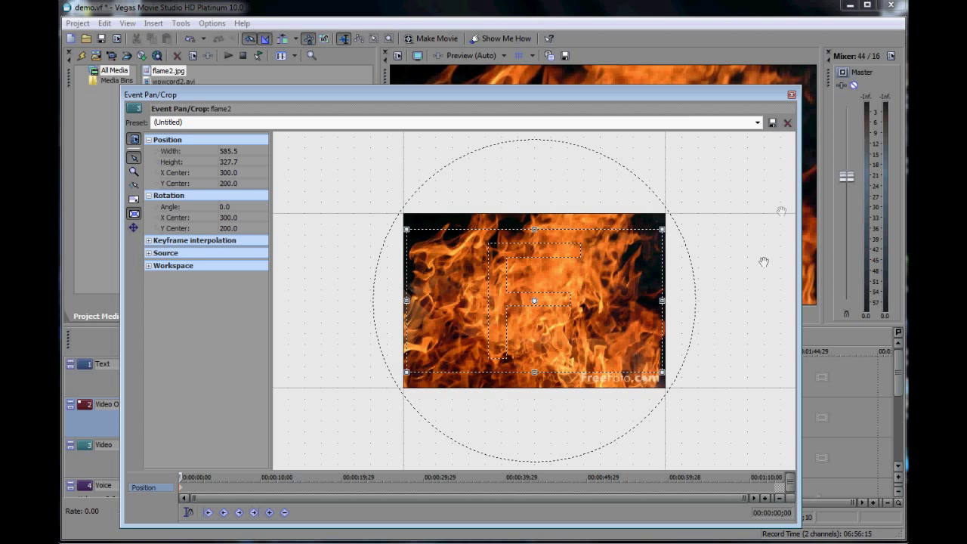
click(792, 94)
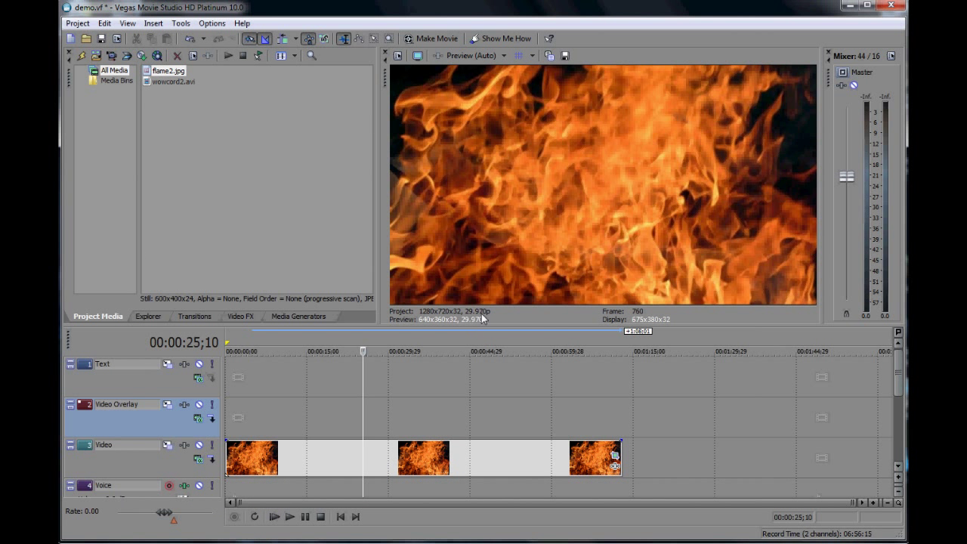
- Preview the flame backdrop, then place wowcord2.avi at the start of the Video Overlay track
click(295, 411)
click(380, 414)
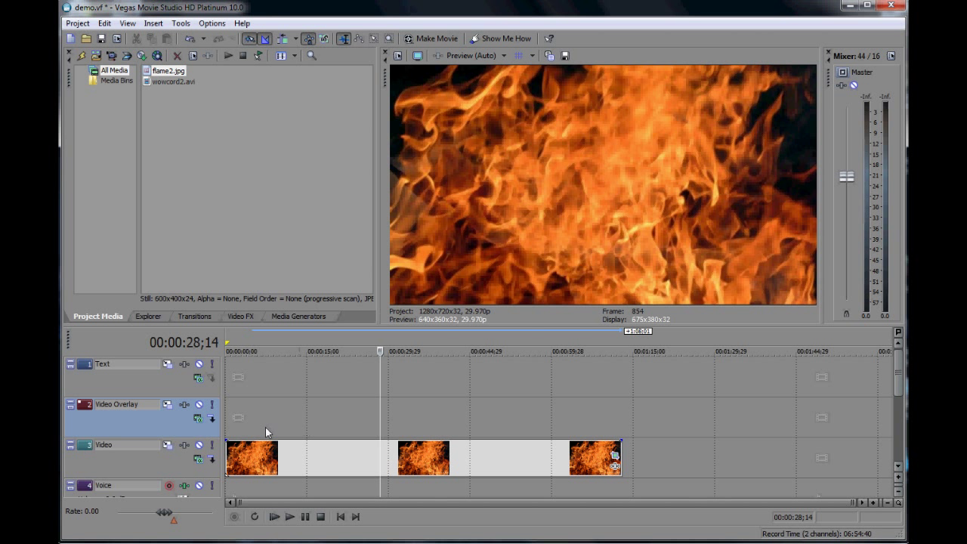
click(231, 418)
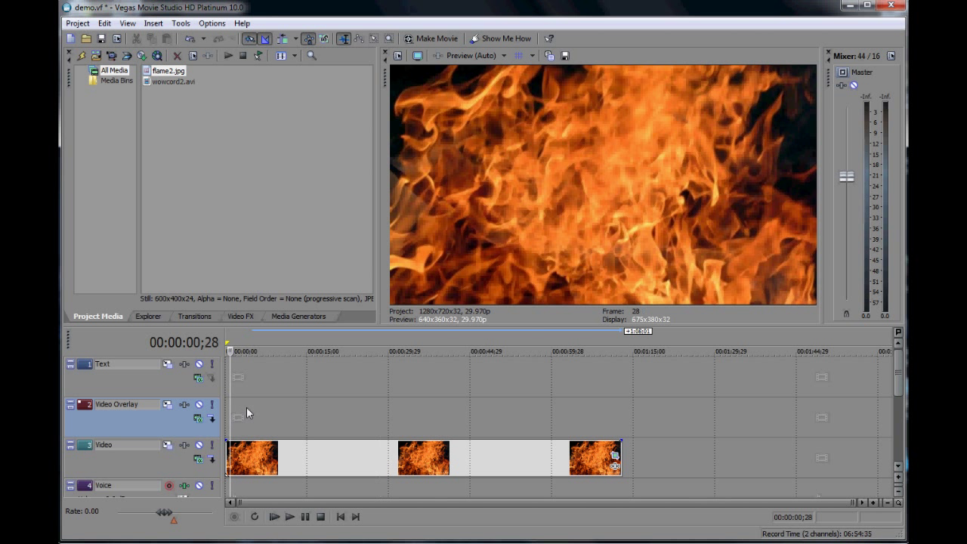
click(174, 82)
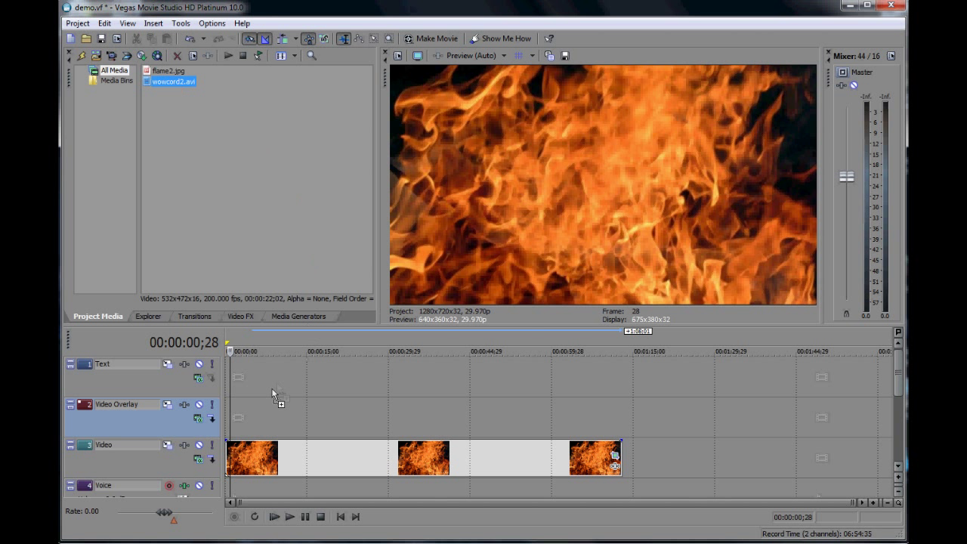
drag(274, 394, 232, 418)
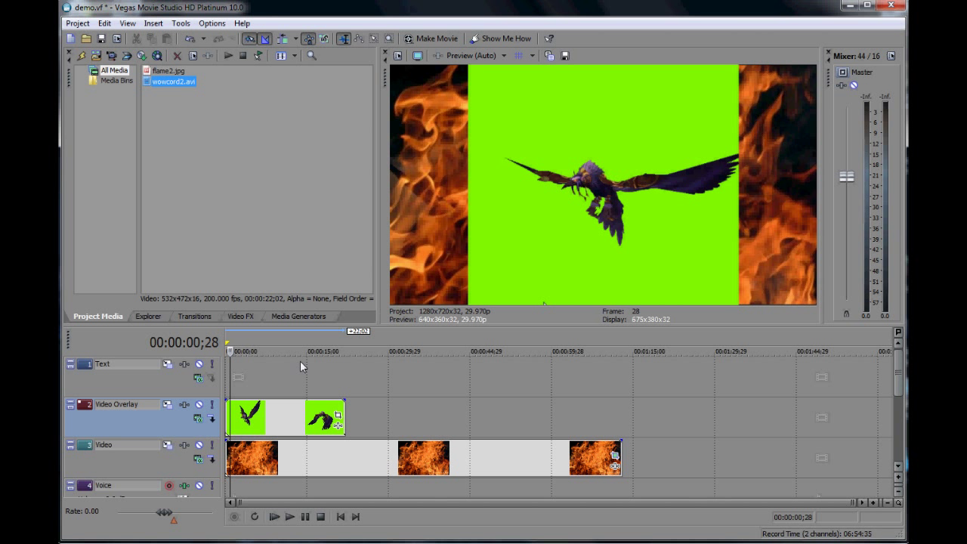
- Apply the Chroma Keyer's Green Screen preset to the wowcord2 bird clip
click(251, 315)
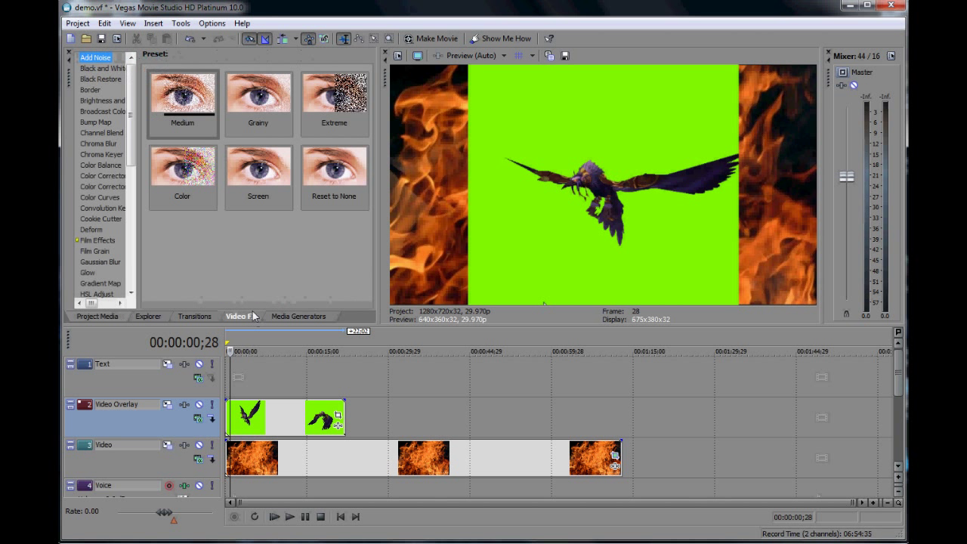
click(114, 154)
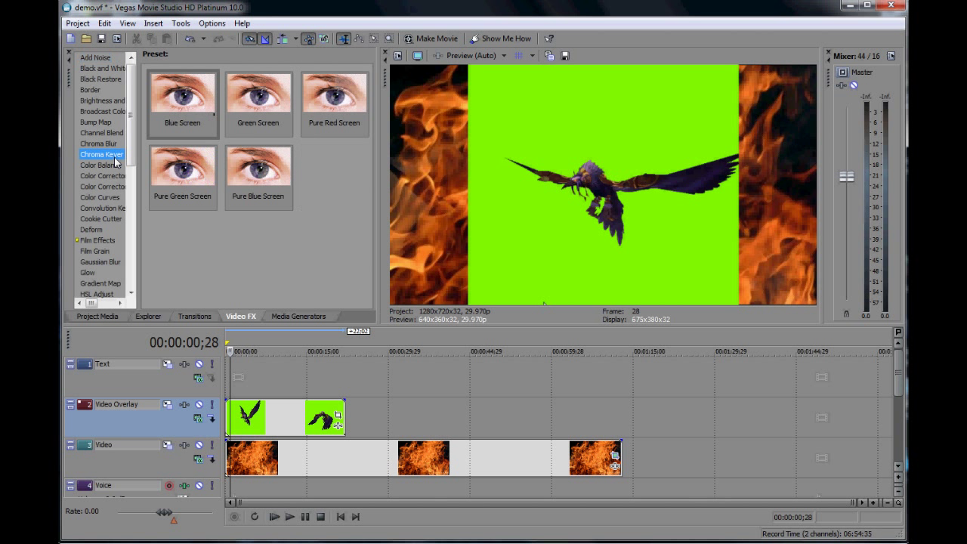
drag(263, 99, 289, 420)
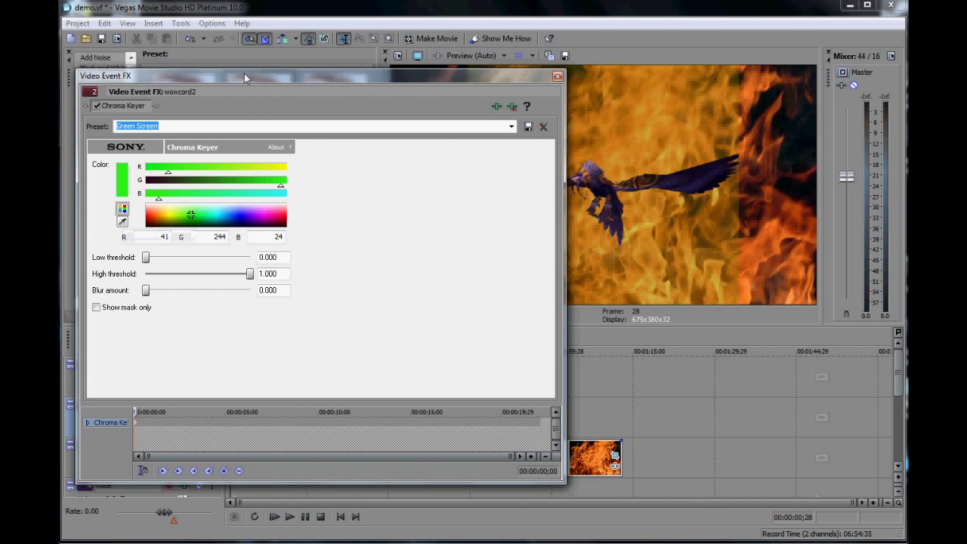
- Sample the clip's green (R 132, G 255, B 0) as the chroma key colour
drag(244, 78, 591, 125)
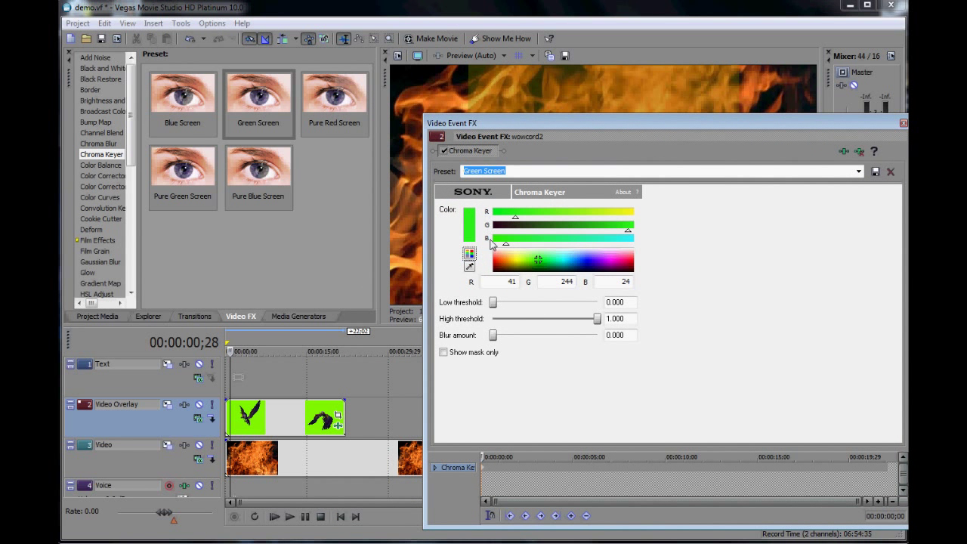
click(470, 267)
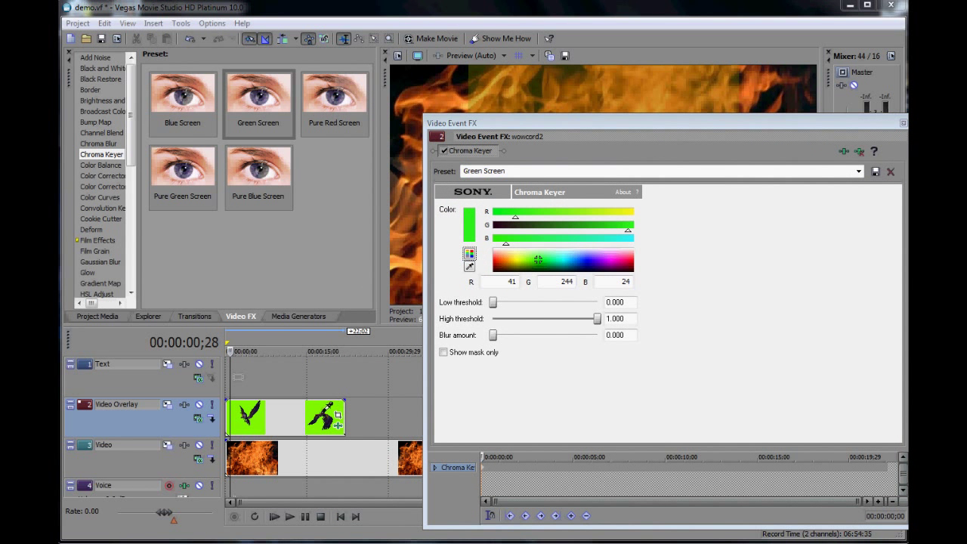
click(316, 409)
drag(743, 119, 506, 114)
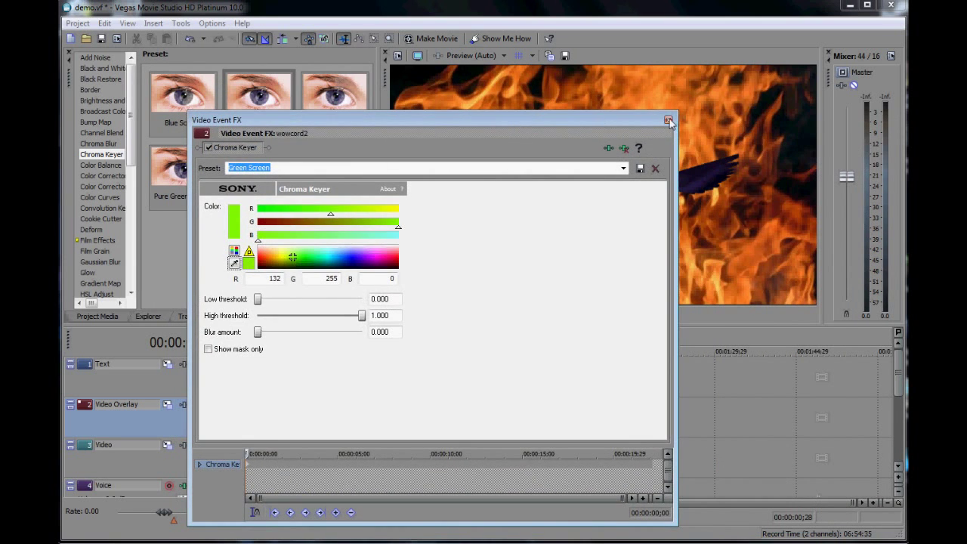
click(669, 121)
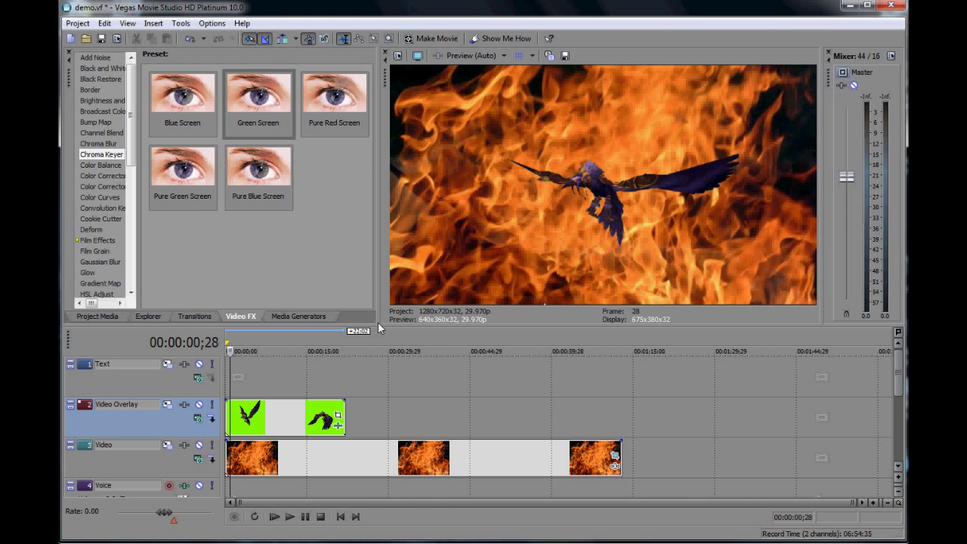
- Play the project from the start to watch the keyed creature flying over the flames
click(275, 517)
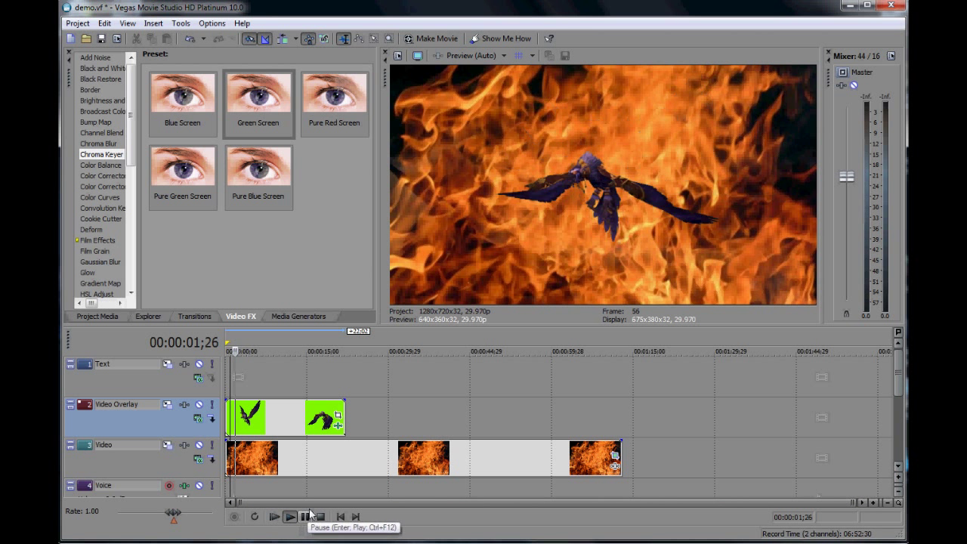